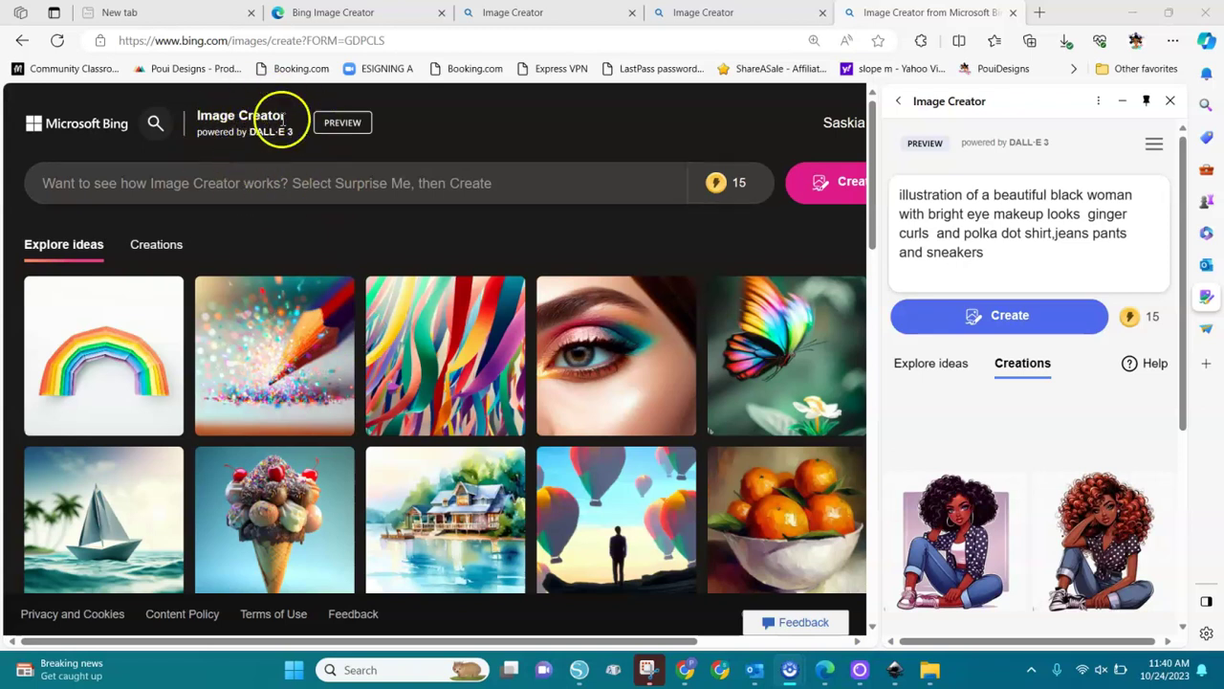
# Step: Close the Image Creator side pane so the main Image Creator page takes the full width
pyautogui.click(432, 172)
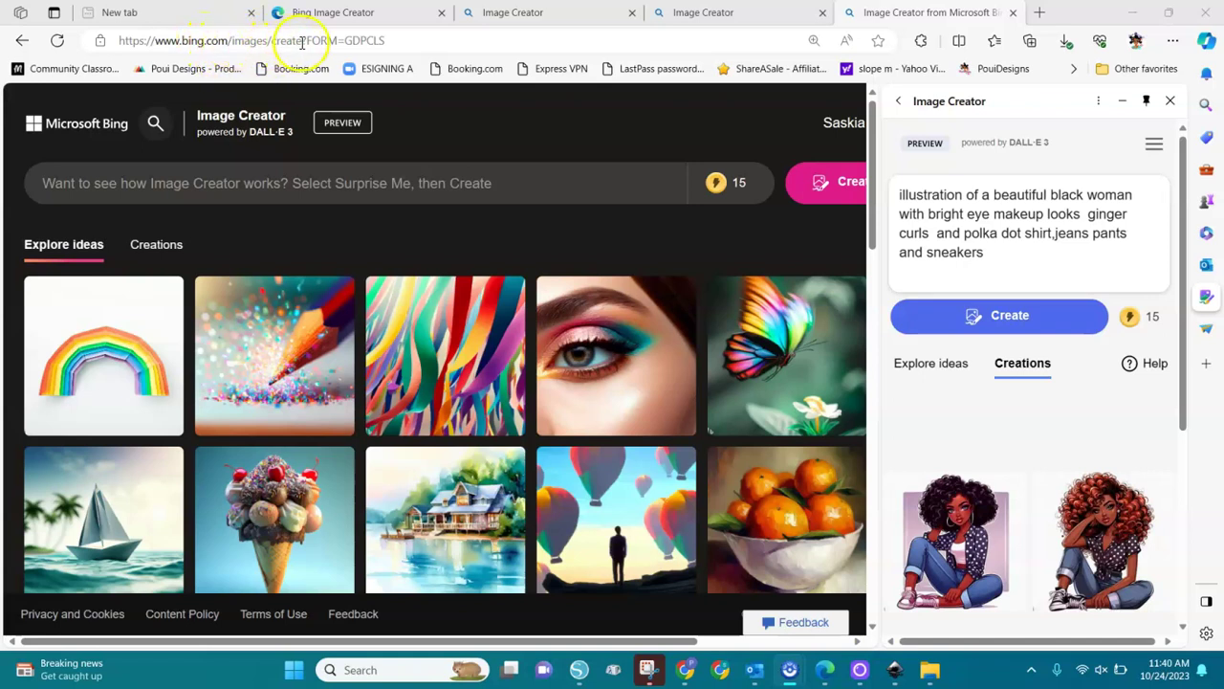
pyautogui.moveTo(303, 43); pyautogui.dragTo(111, 42)
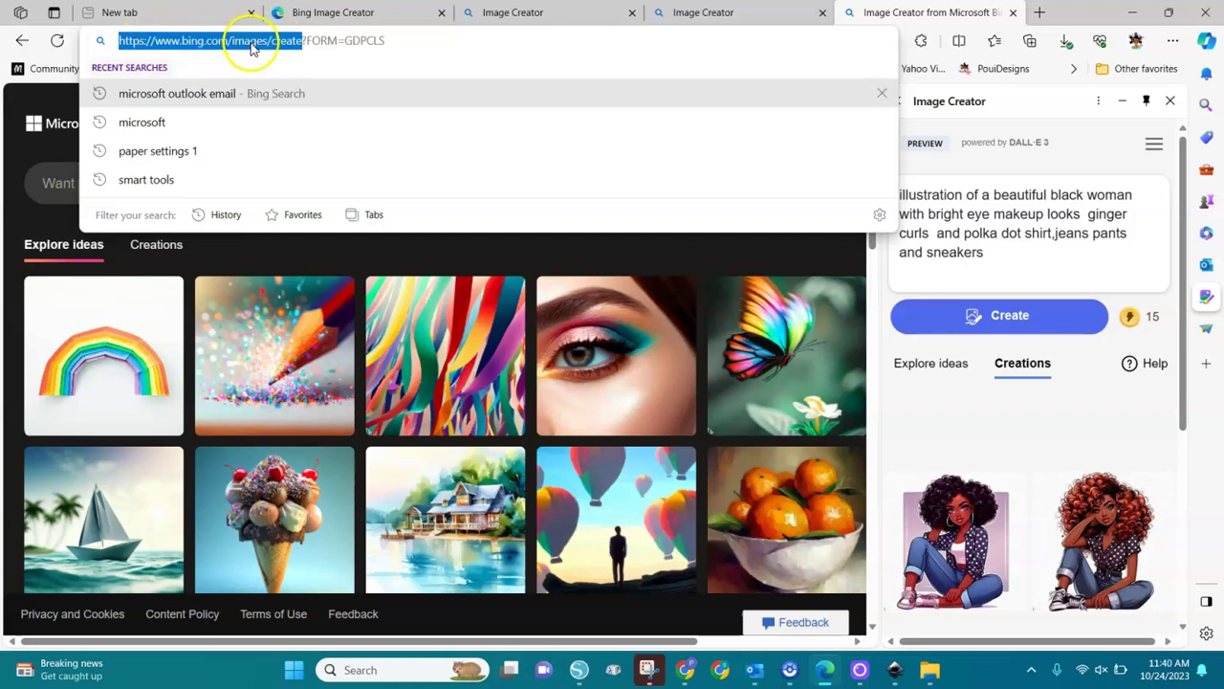
pyautogui.click(28, 227)
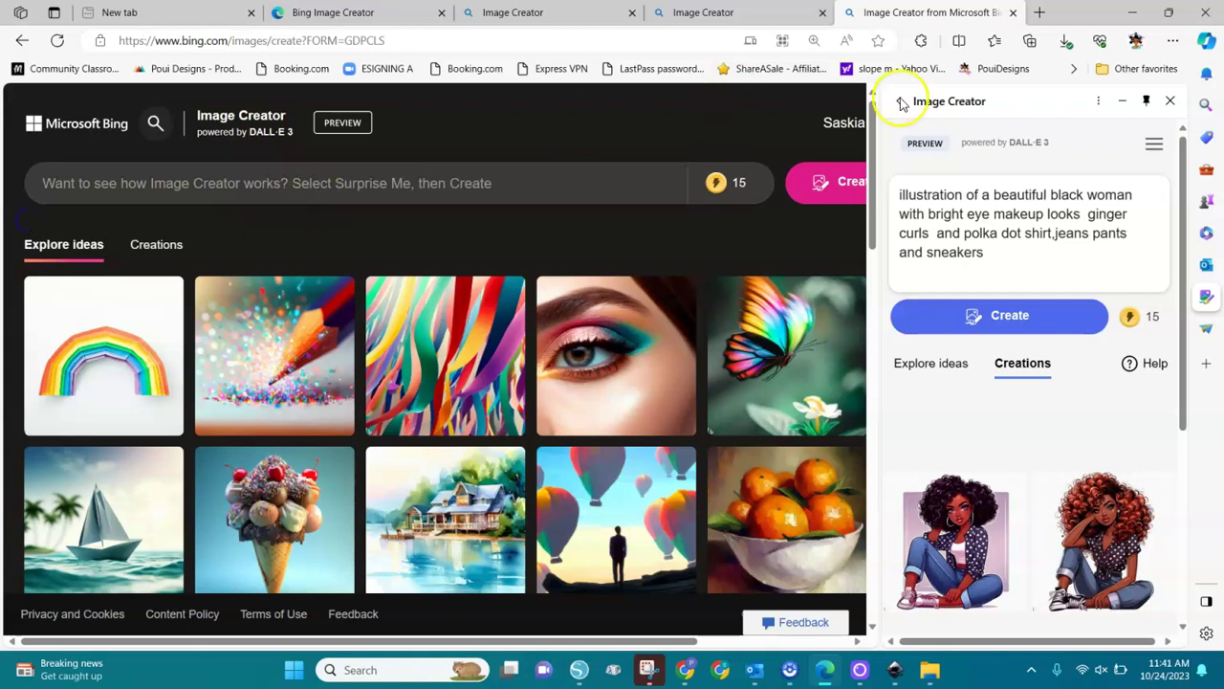
pyautogui.click(1170, 101)
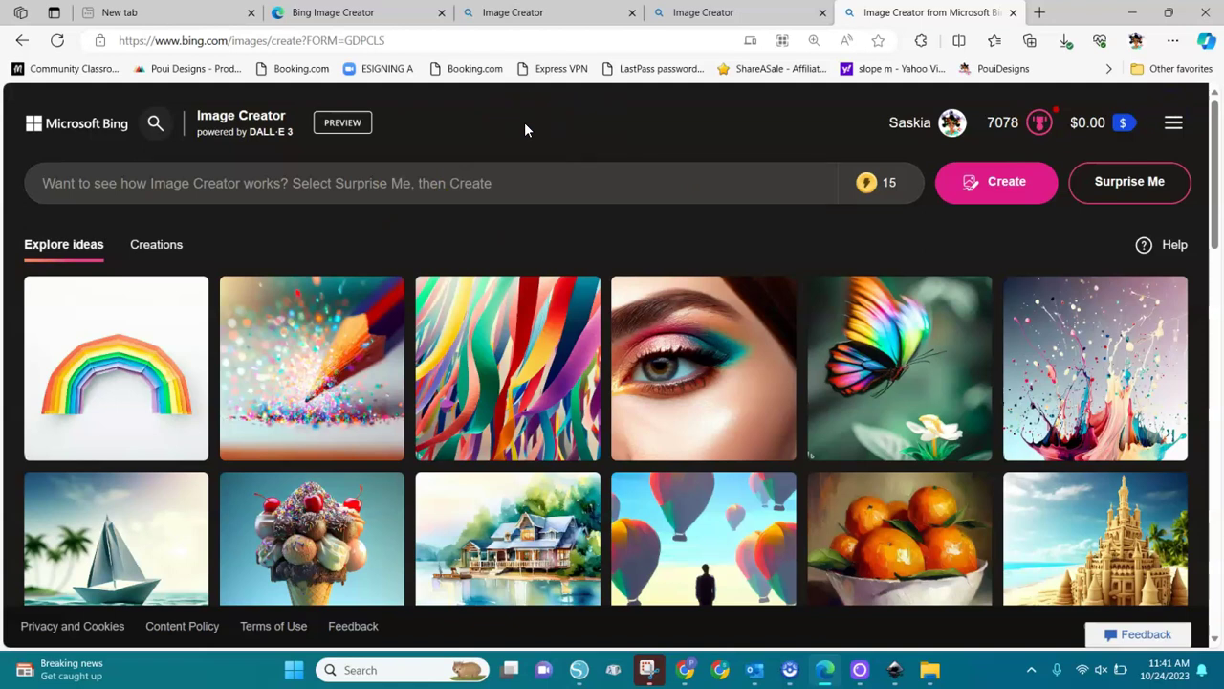
# Step: Look through the Explore ideas gallery and the list of common questions on the Image Creator page
pyautogui.click(870, 173)
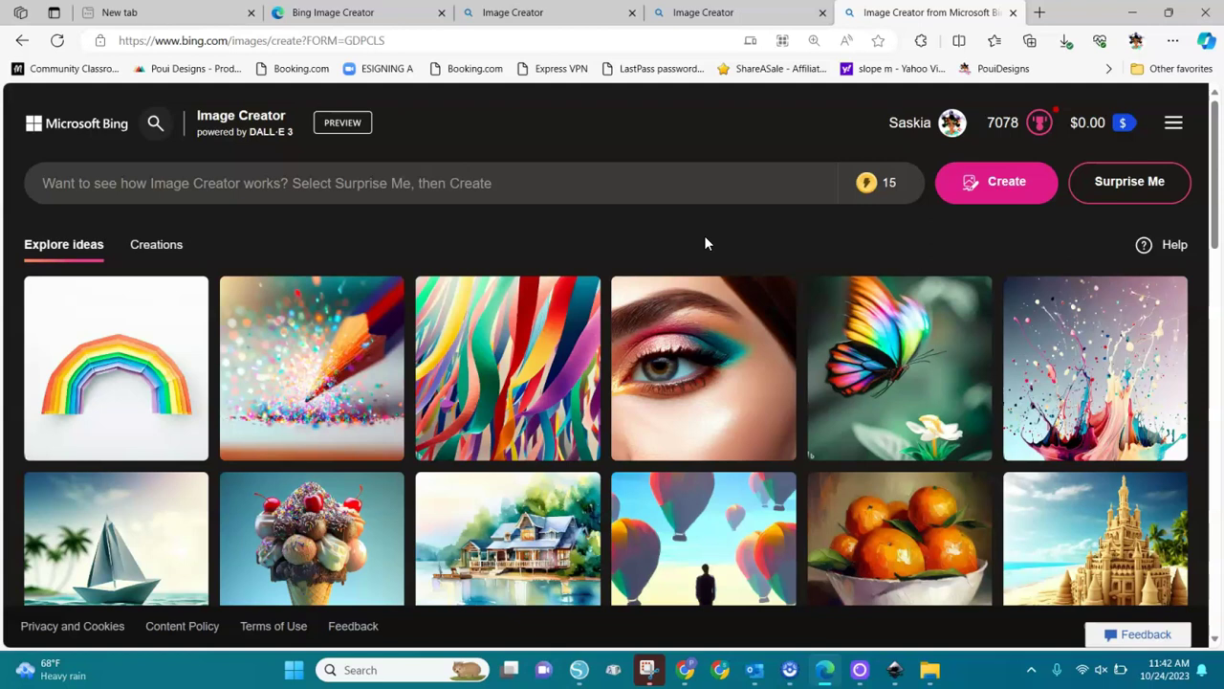
pyautogui.press('XF86AudioLowerVolume')
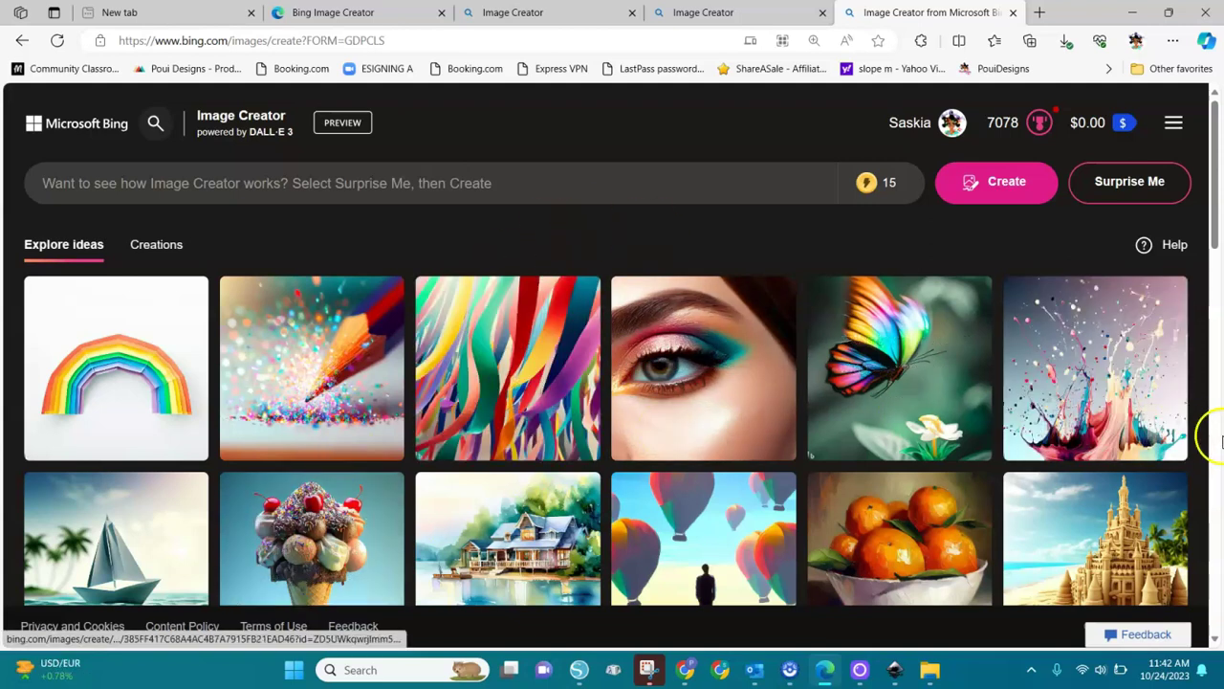
pyautogui.click(1215, 518)
pyautogui.click(1216, 518)
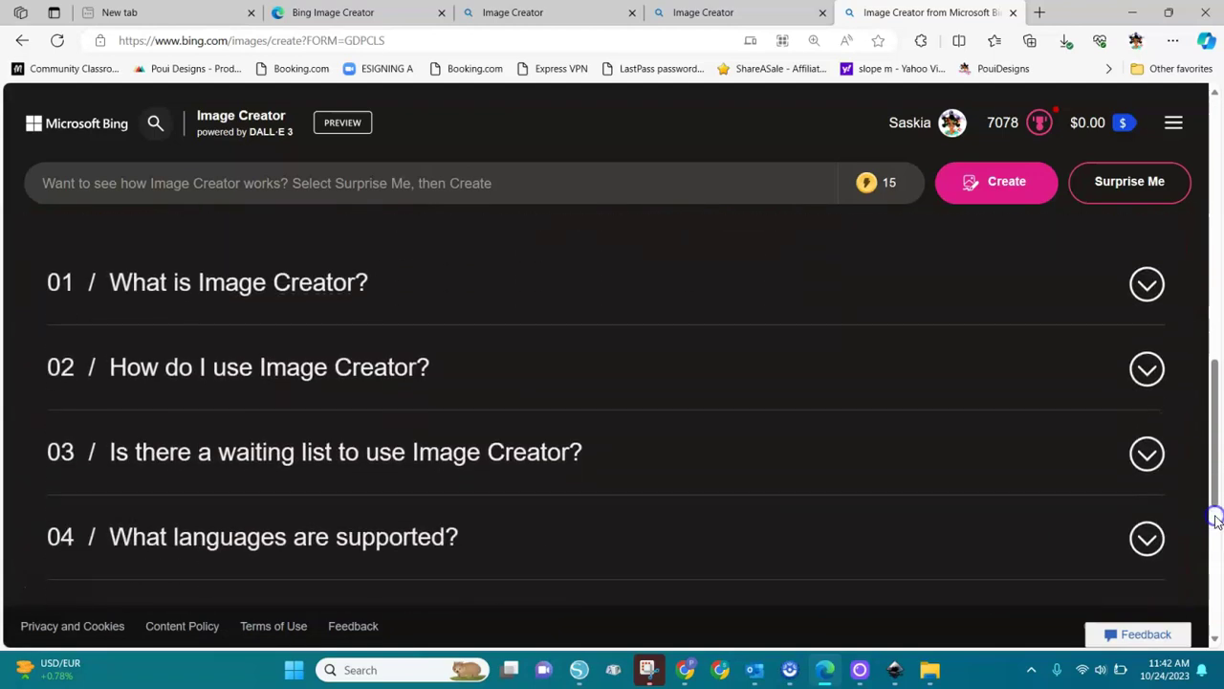
pyautogui.click(1217, 277)
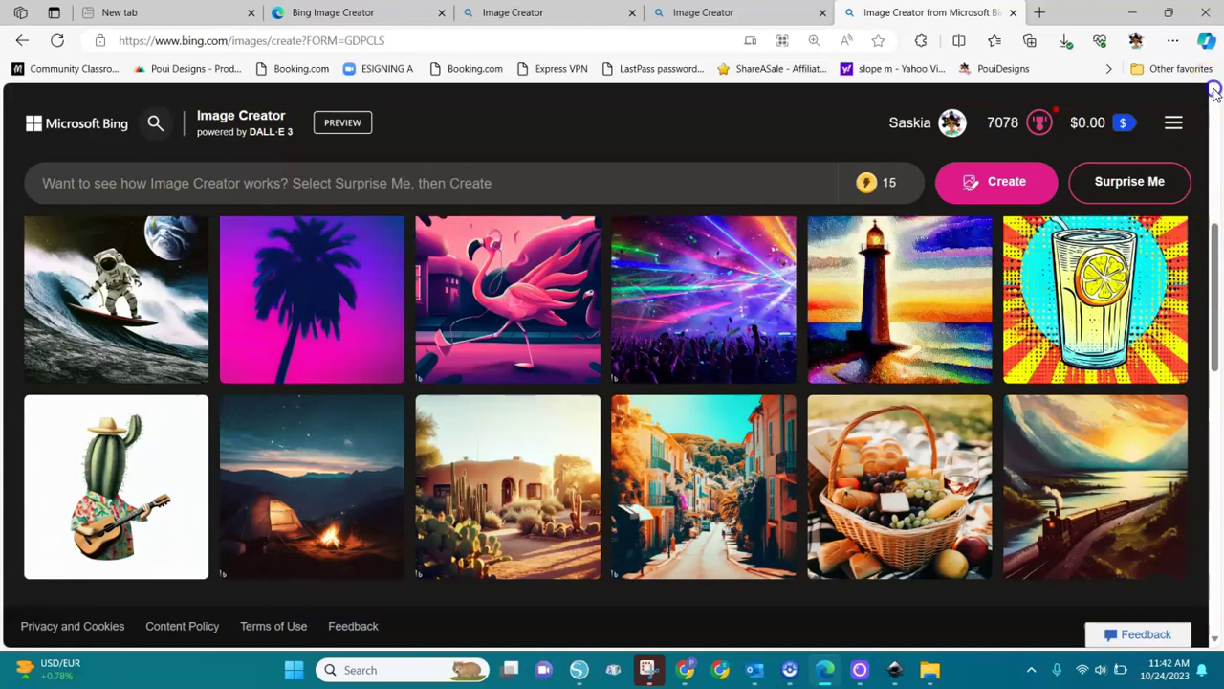
pyautogui.click(1214, 92)
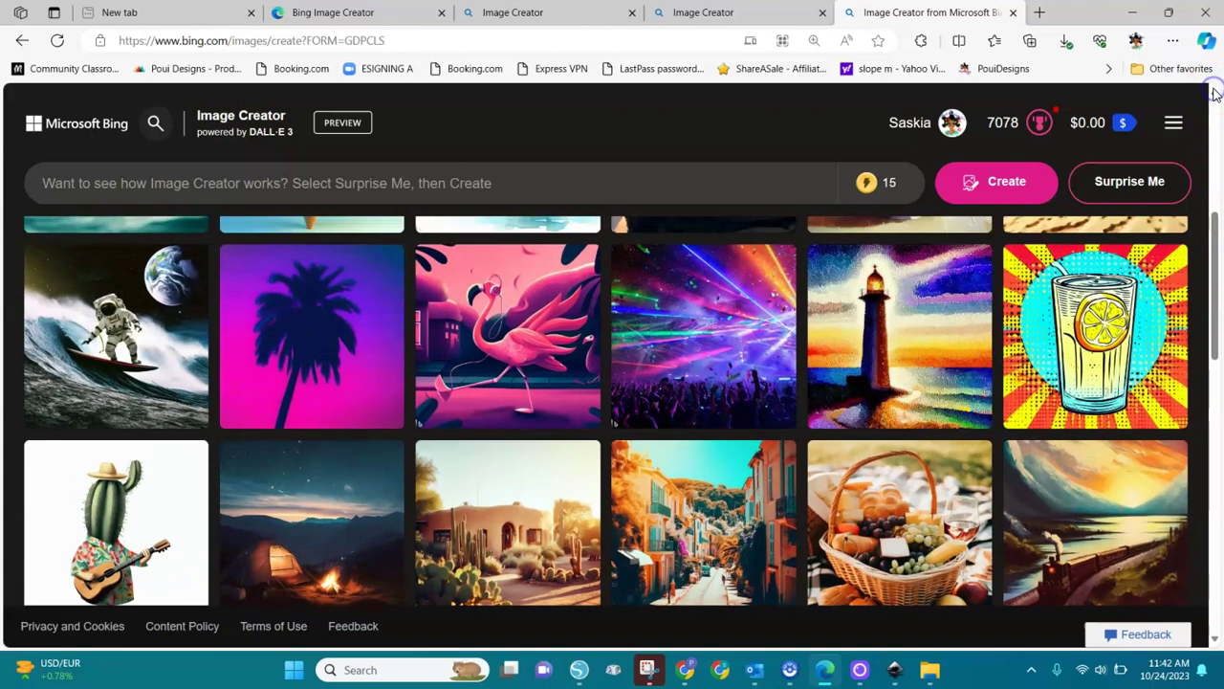
pyautogui.click(1214, 92)
pyautogui.click(1214, 91)
pyautogui.click(1214, 92)
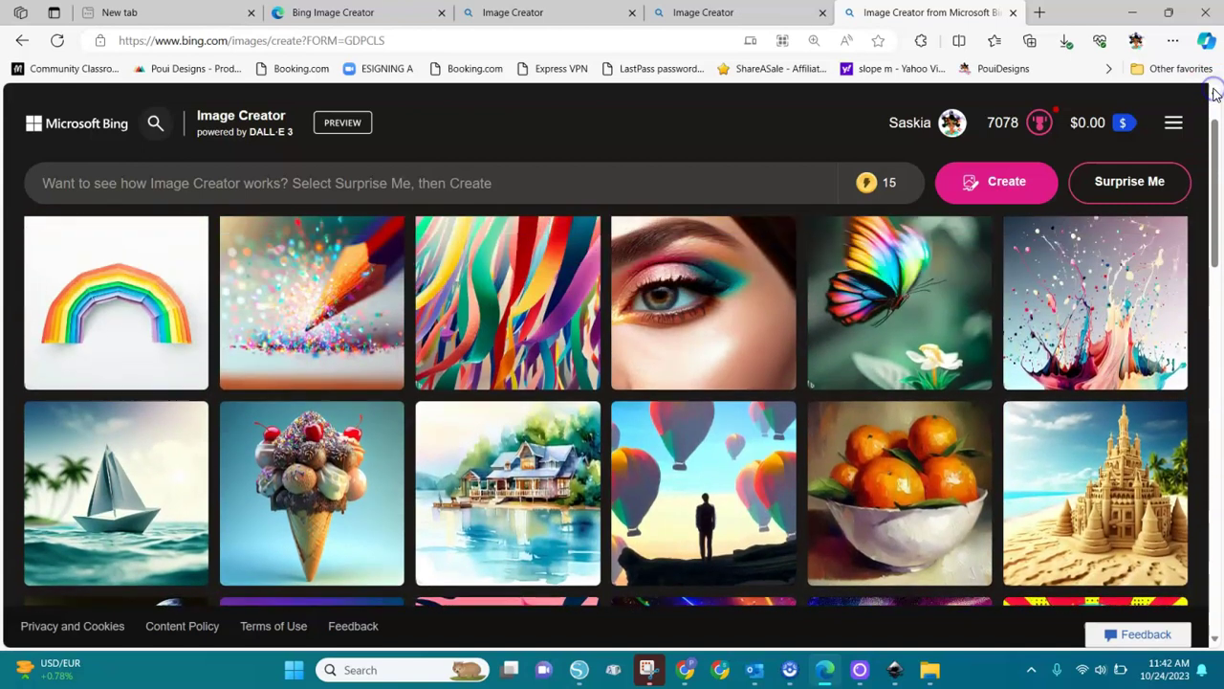
pyautogui.click(1213, 91)
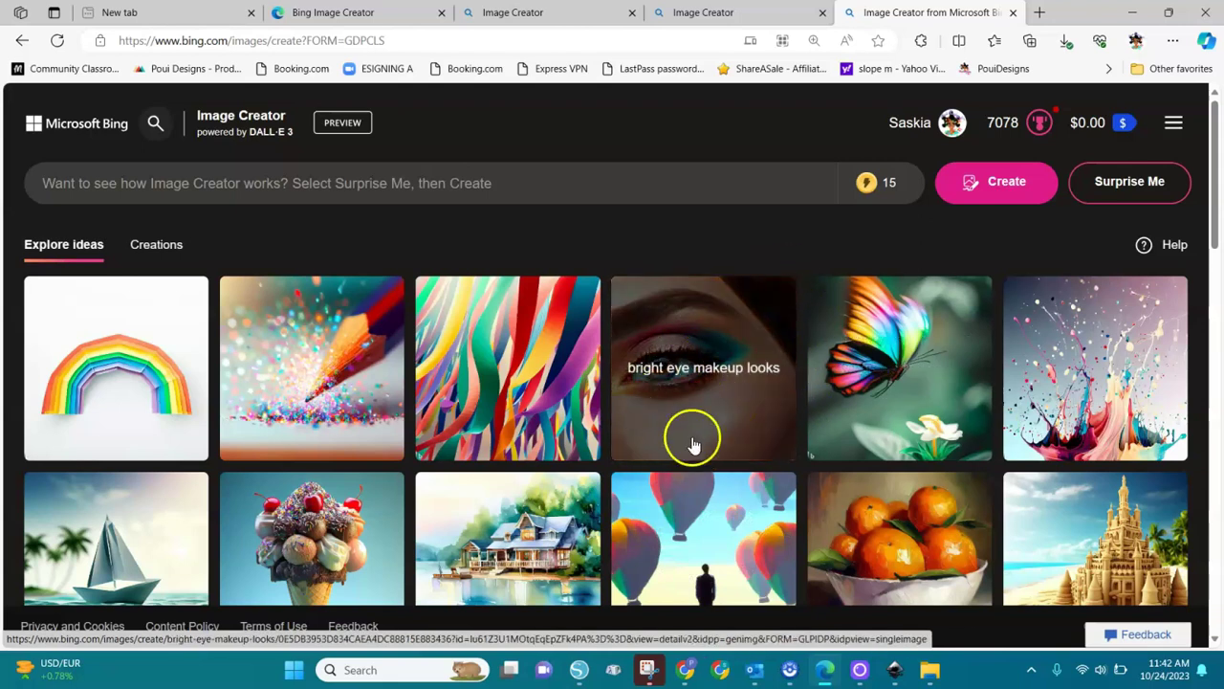
# Step: View the "bright eye makeup looks" example image with its details, and return to the Explore ideas gallery
pyautogui.click(605, 170)
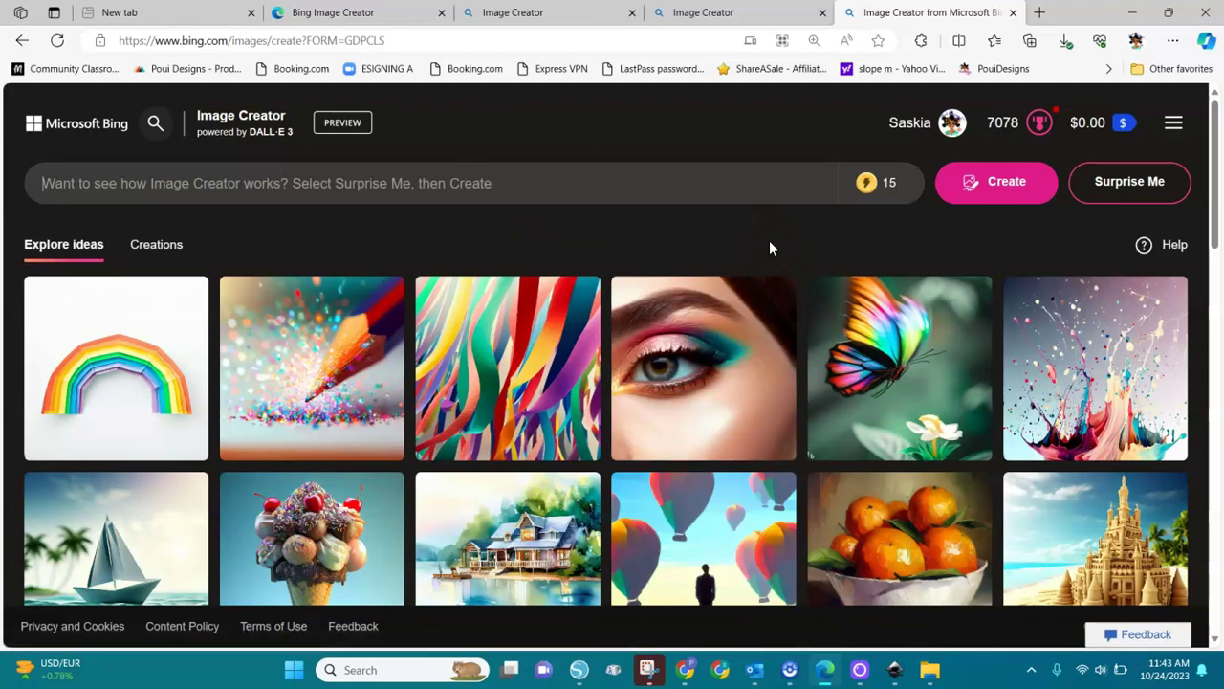
pyautogui.moveTo(733, 355)
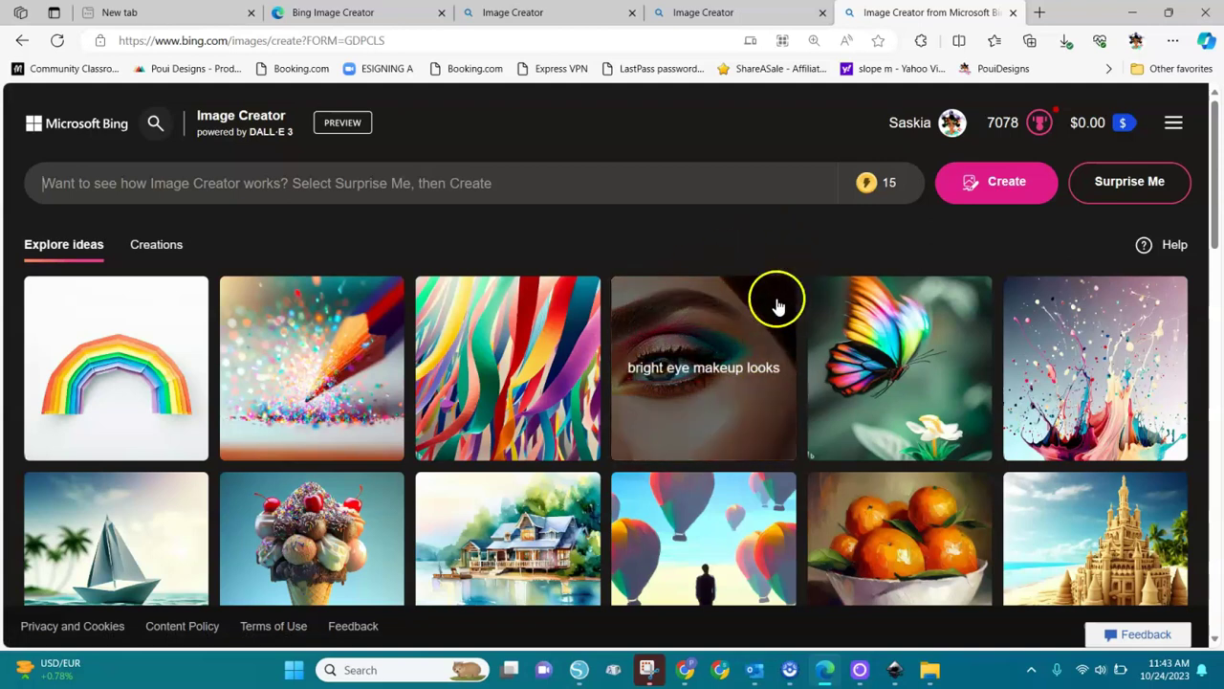
pyautogui.click(658, 182)
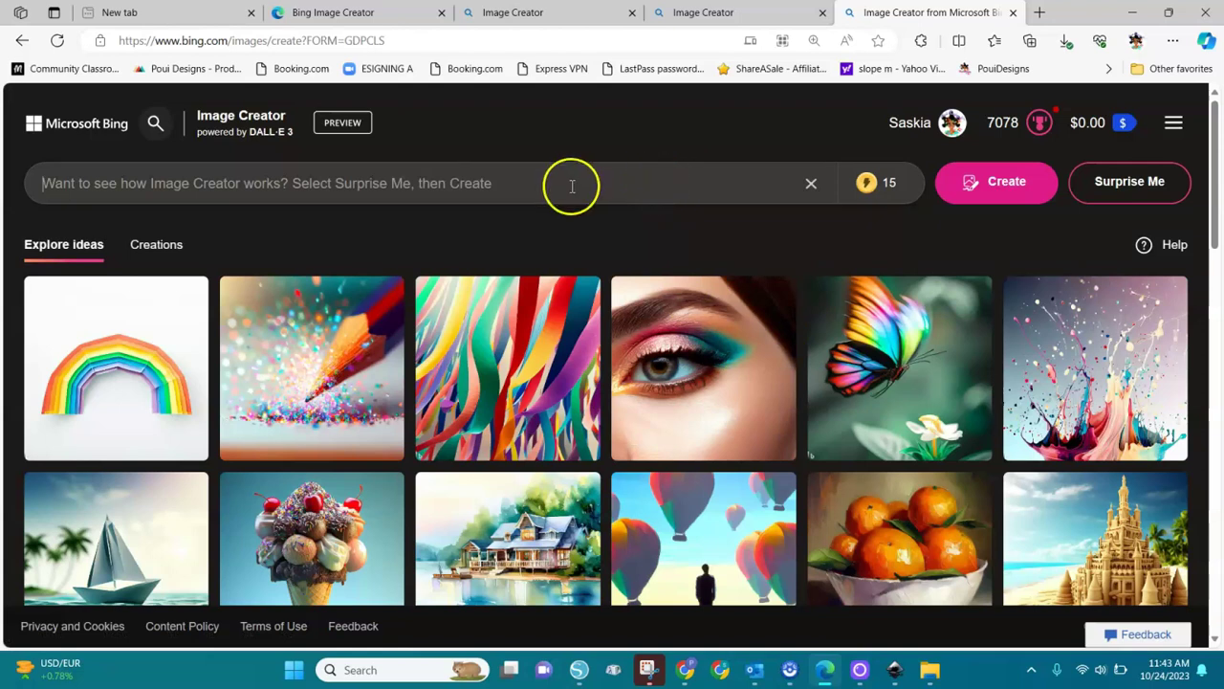
pyautogui.moveTo(683, 337)
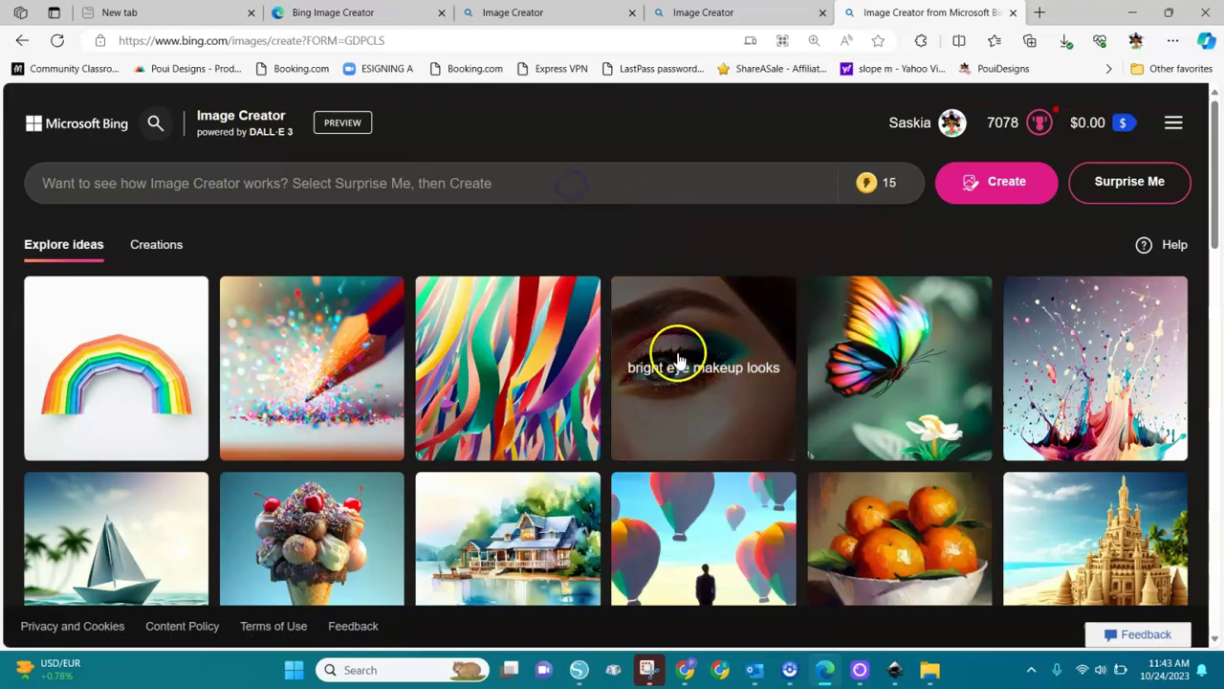
pyautogui.click(704, 383)
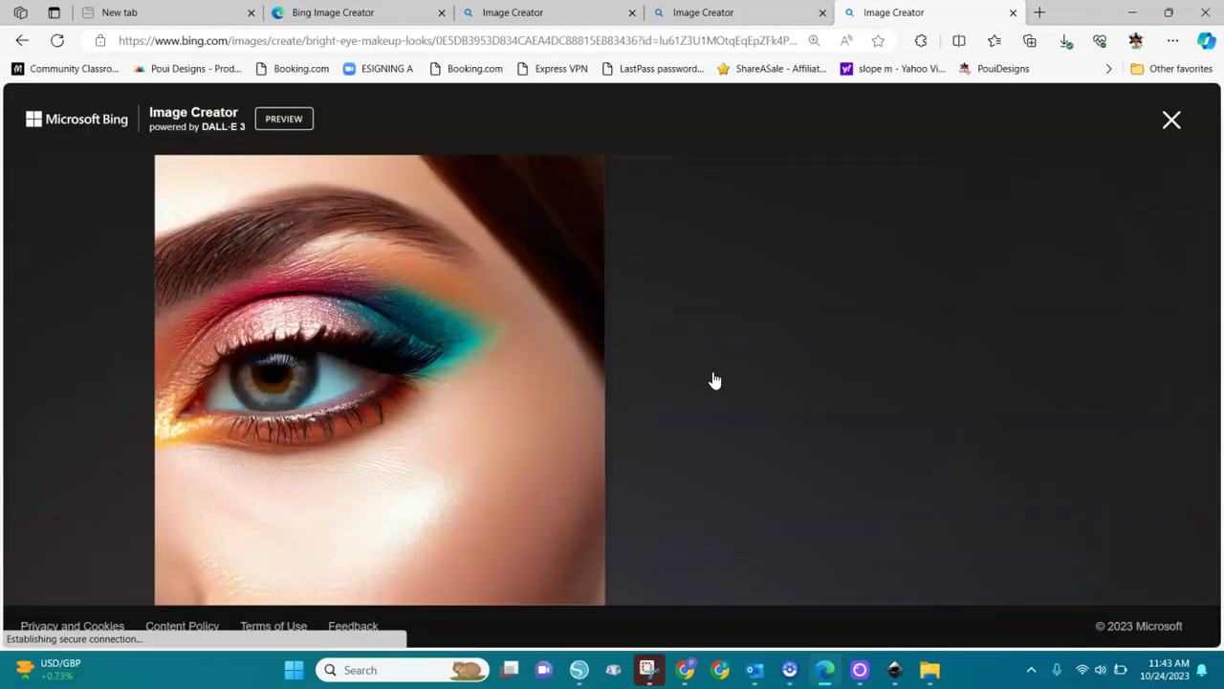
pyautogui.click(645, 284)
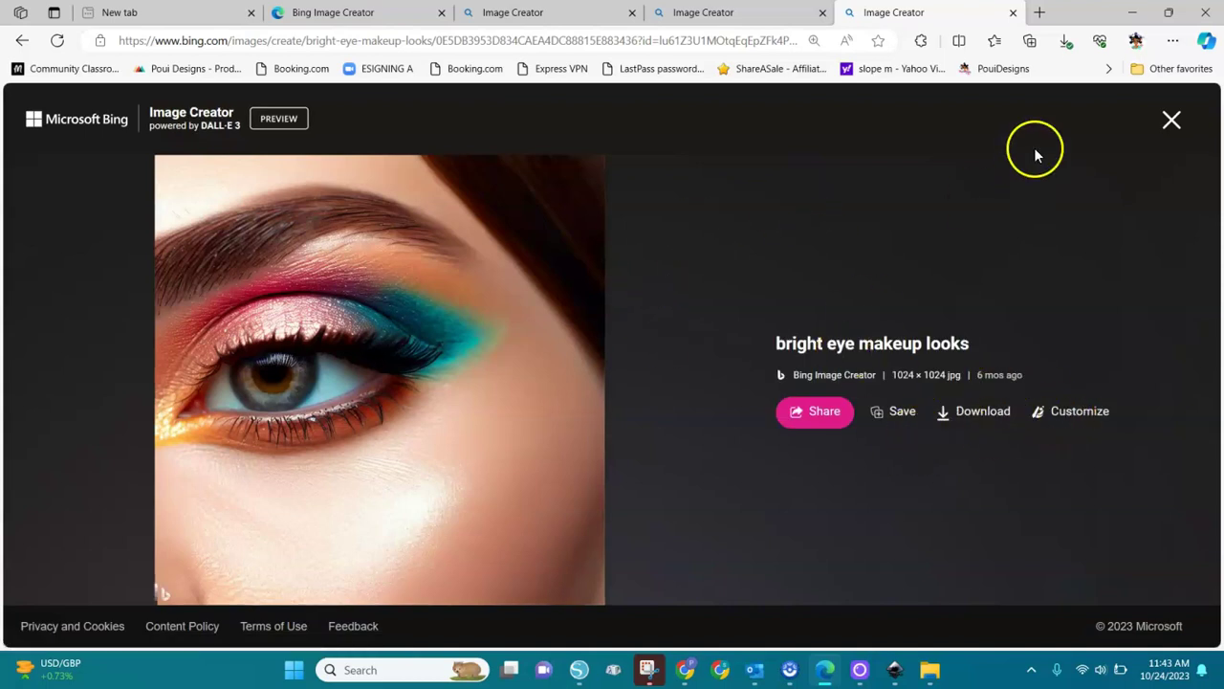
pyautogui.click(1170, 121)
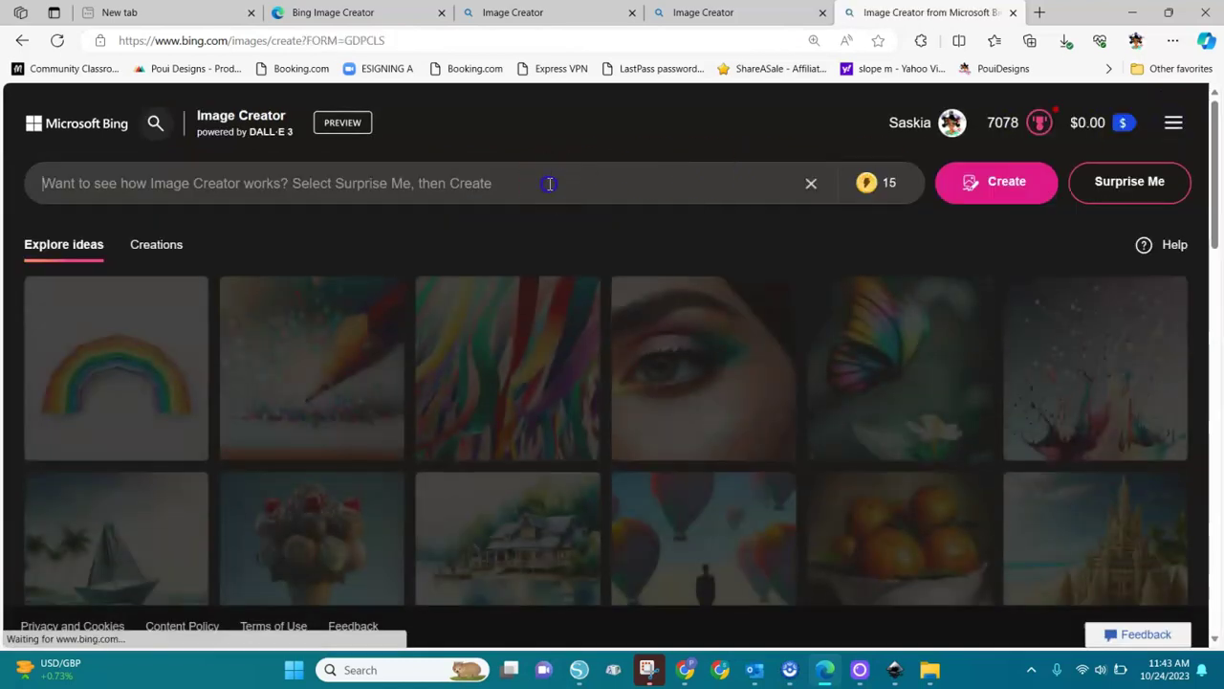
# Step: Enter the image prompt "a hyper detailed brown skin woman with bright eye makeup look"
pyautogui.write('bright')
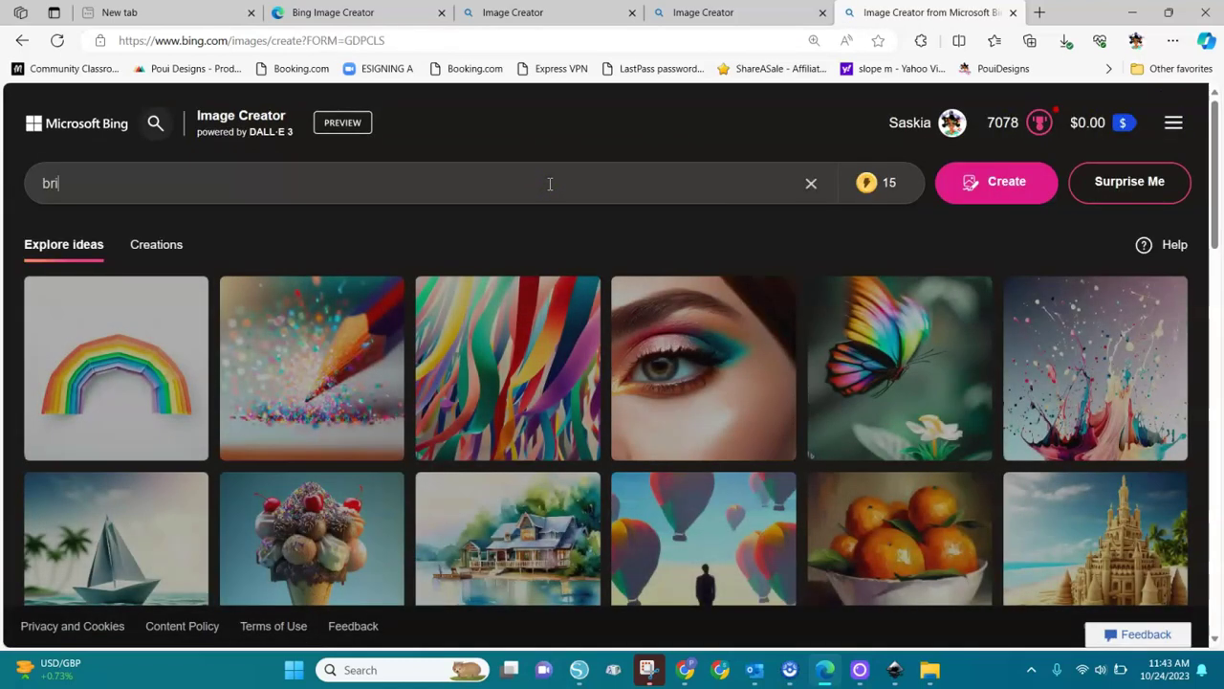
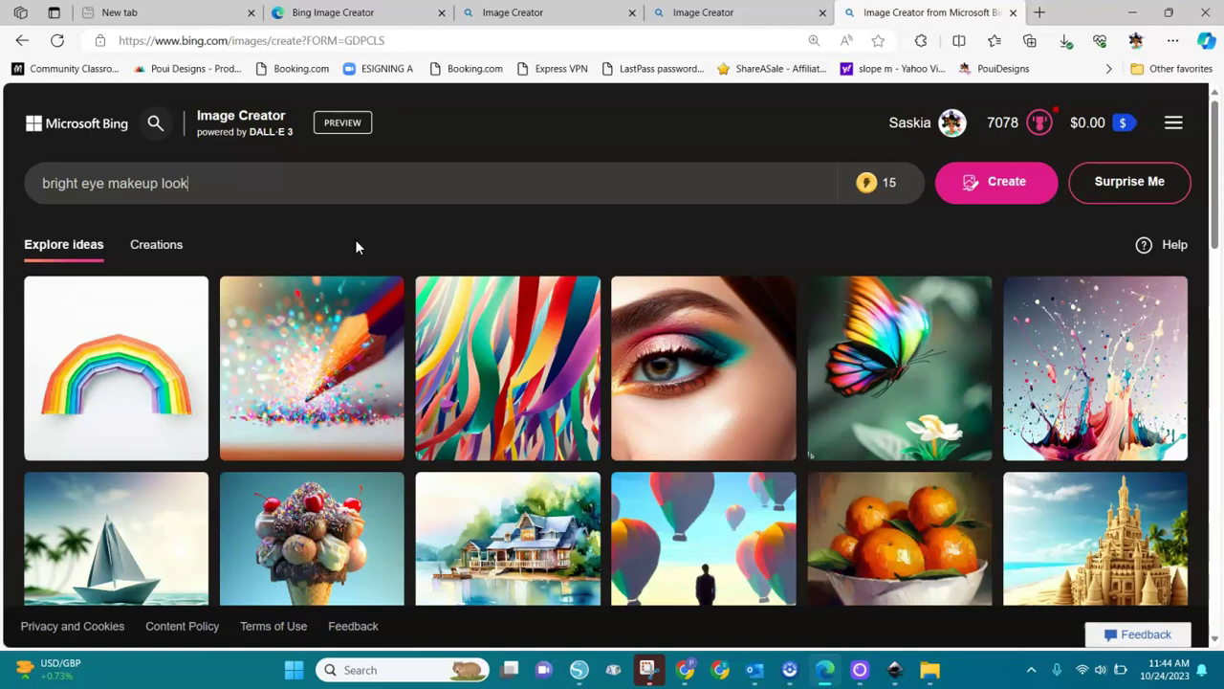
pyautogui.click(42, 187)
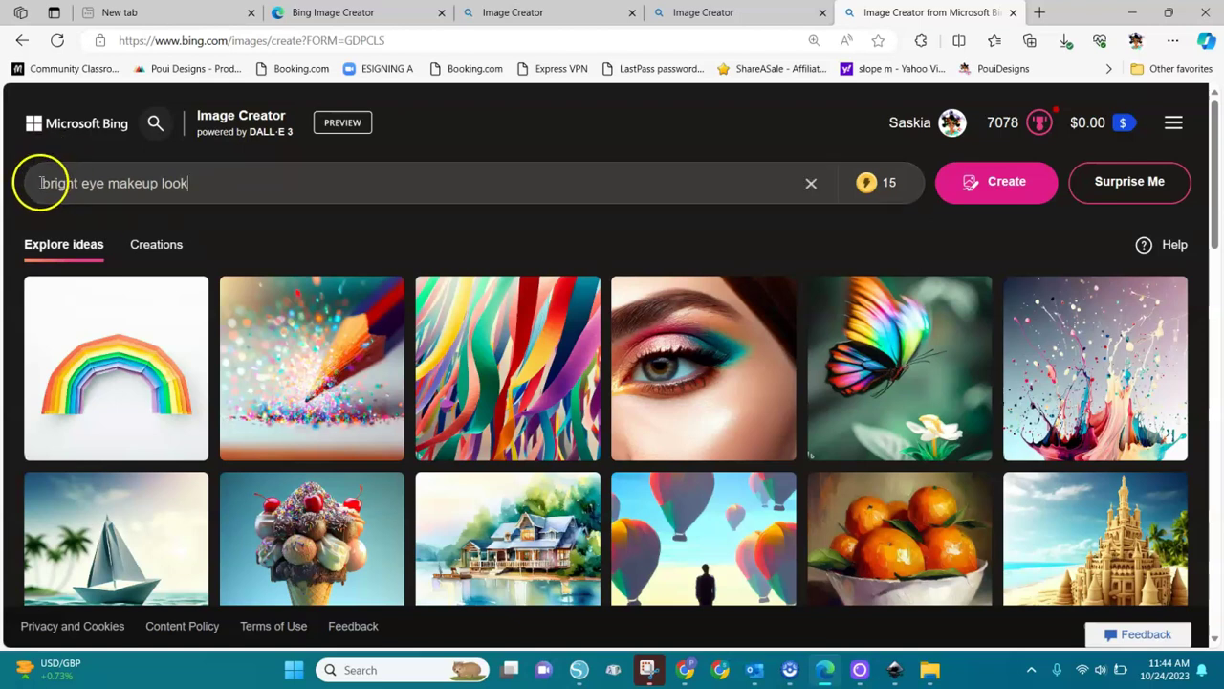
pyautogui.write('a ')
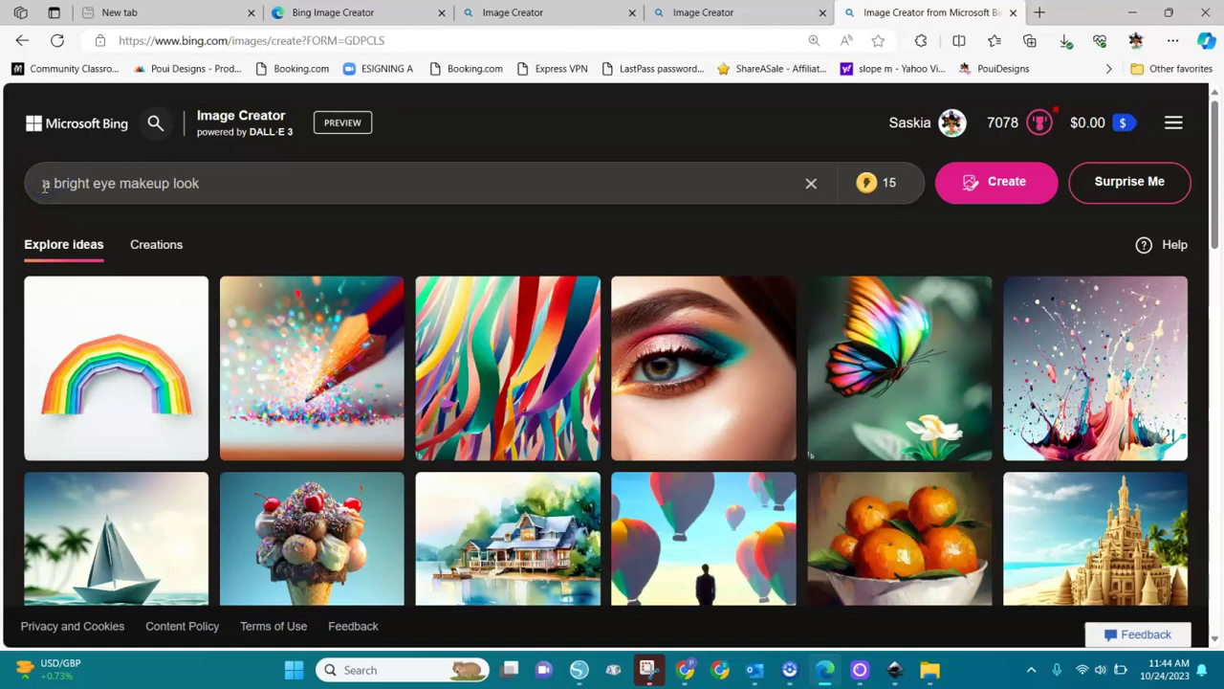
pyautogui.write('h')
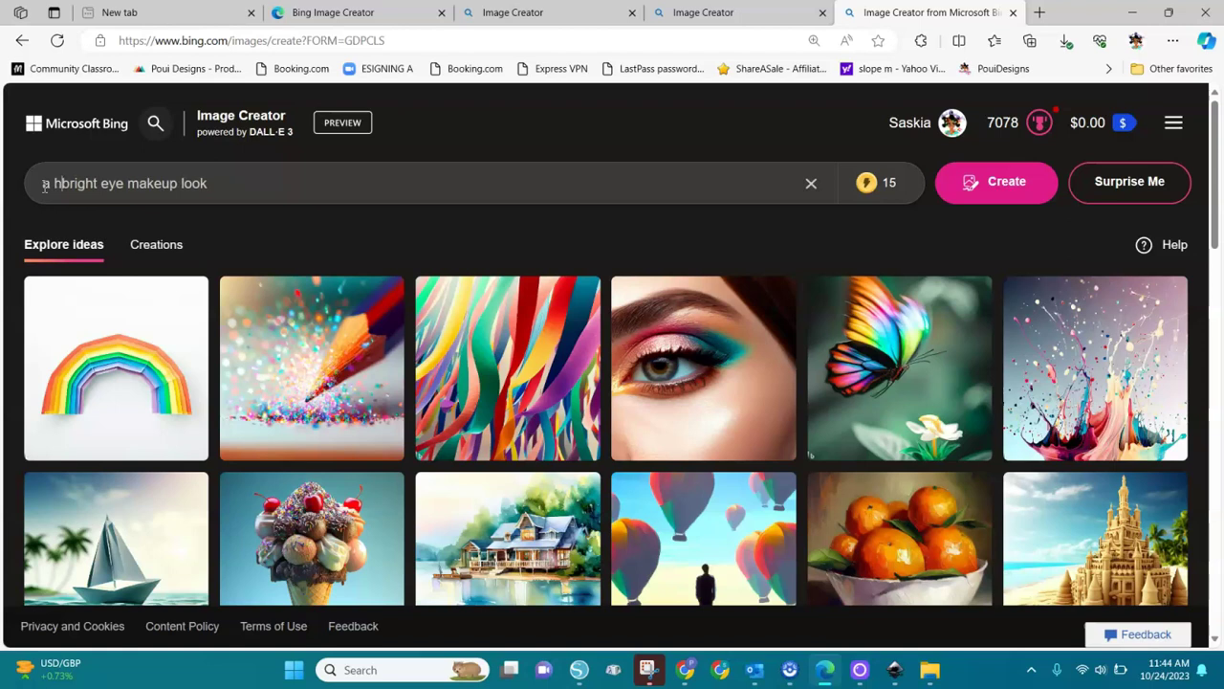
pyautogui.write('yp')
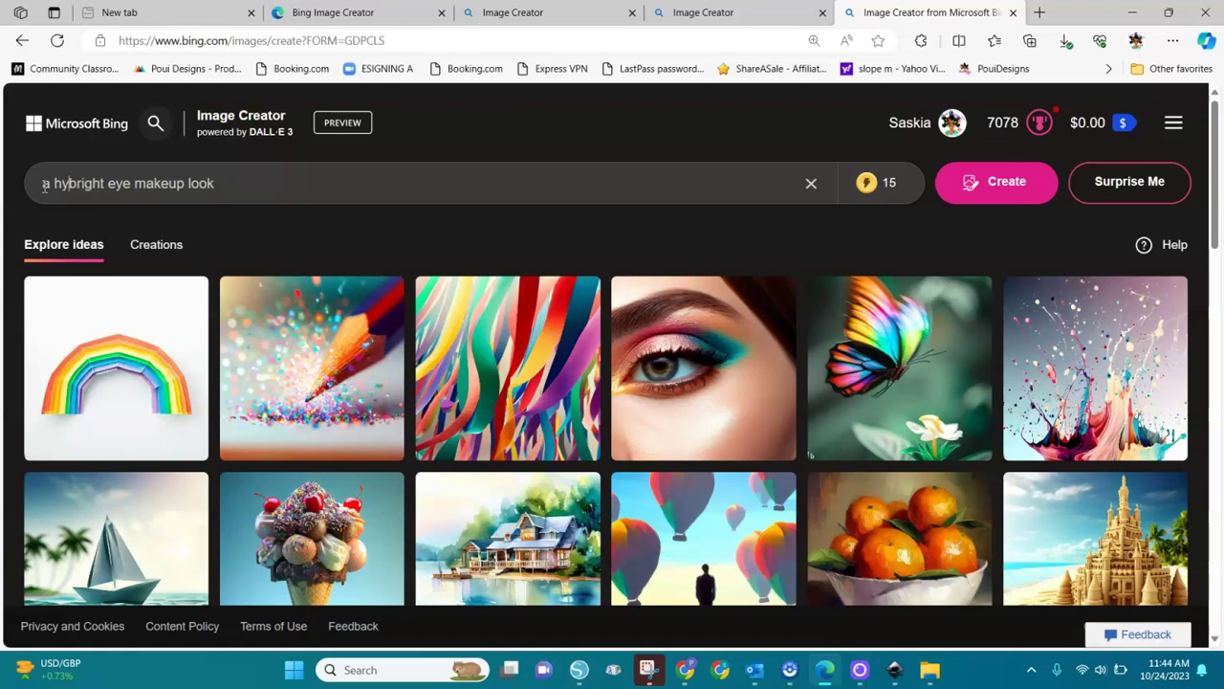
pyautogui.write('er detai')
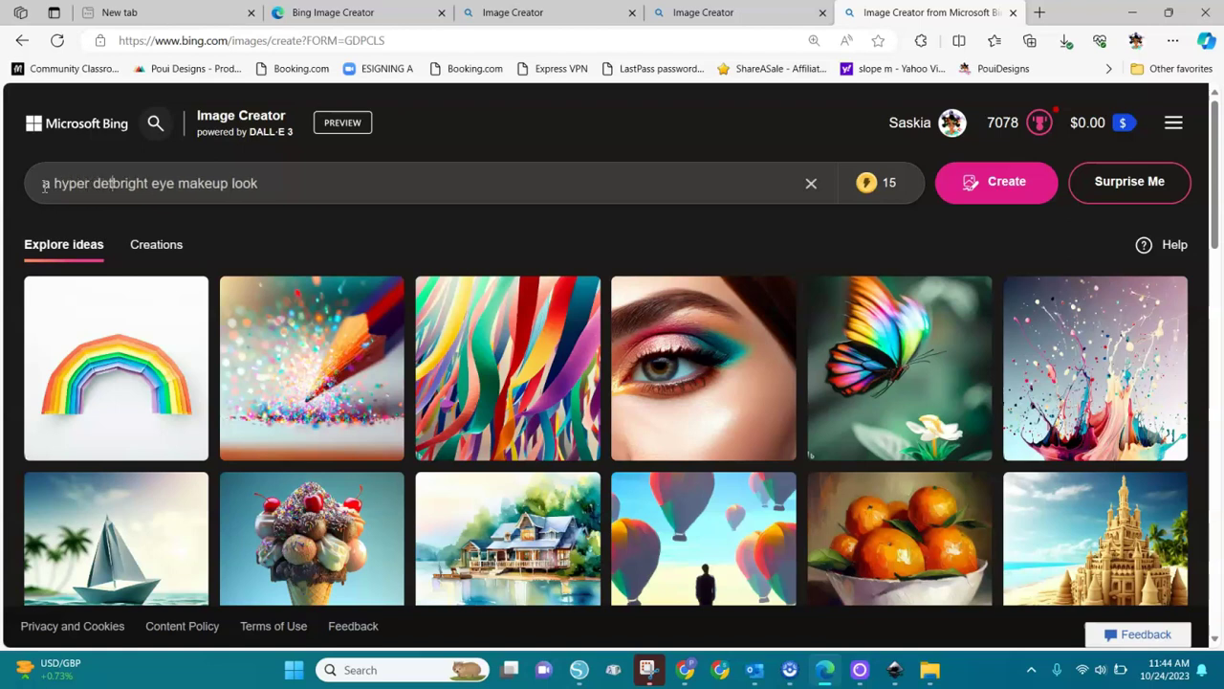
pyautogui.write('led ')
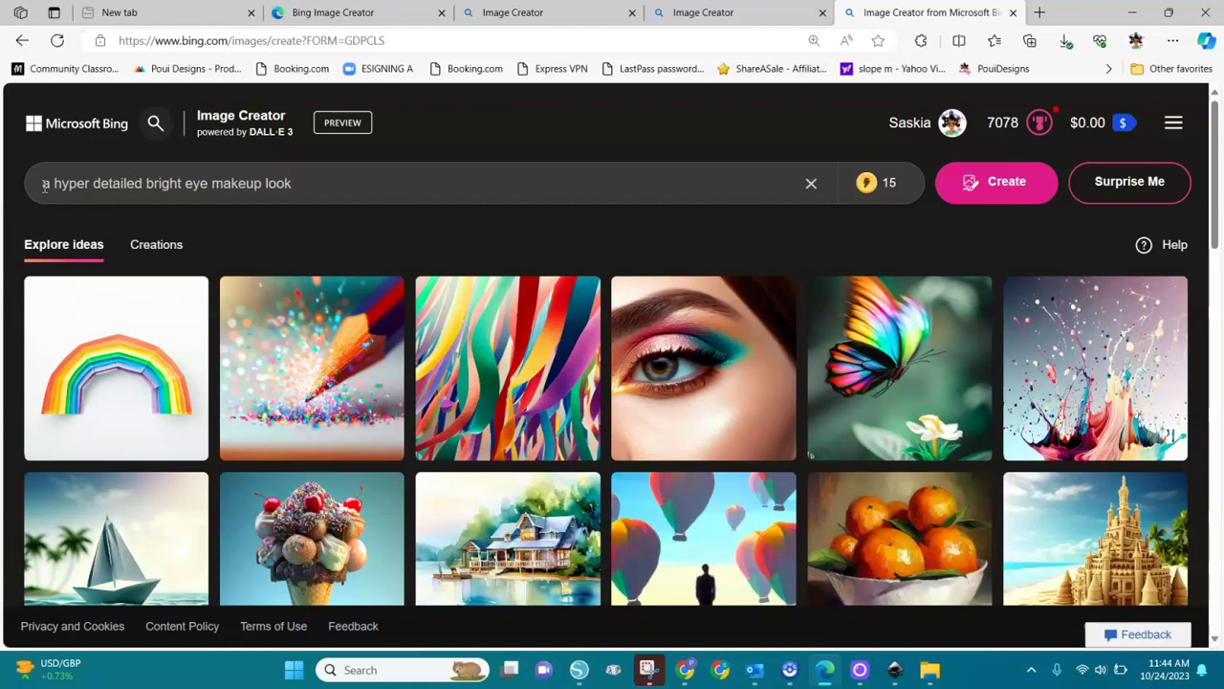
pyautogui.write('brown skin woman with')
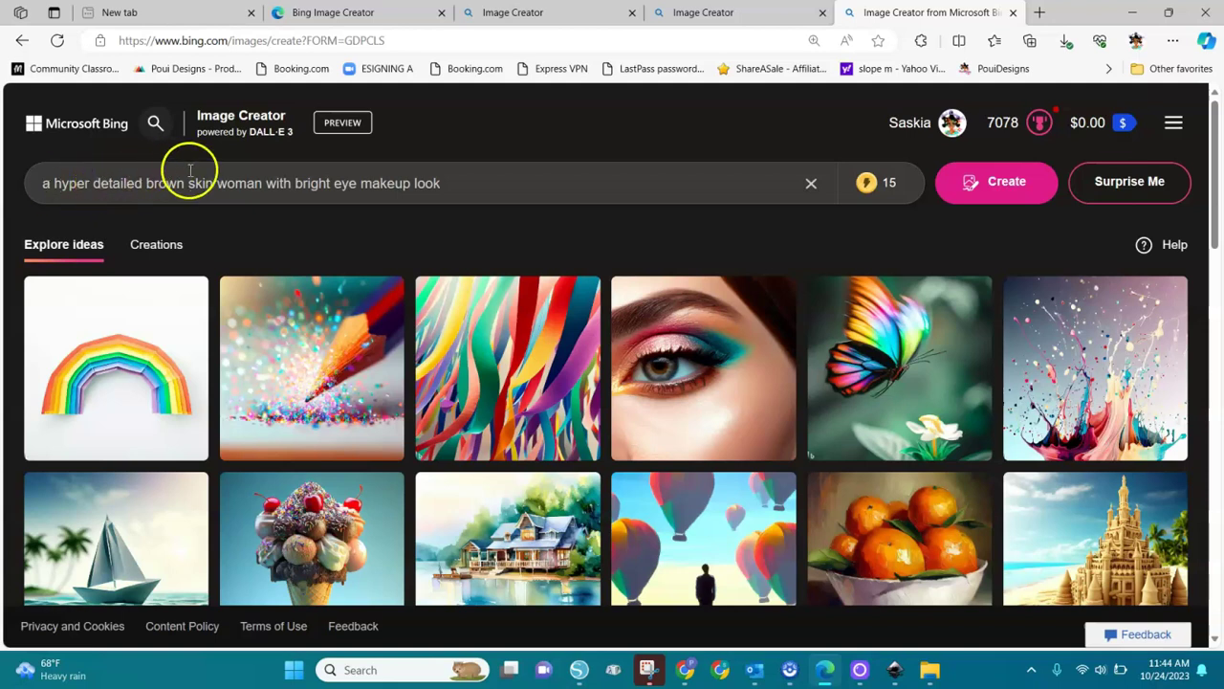
# Step: Extend the end of the prompt with ",dressed in jeans pants ,heels, and a red shirt with ruffles"
pyautogui.click(446, 186)
pyautogui.write('.')
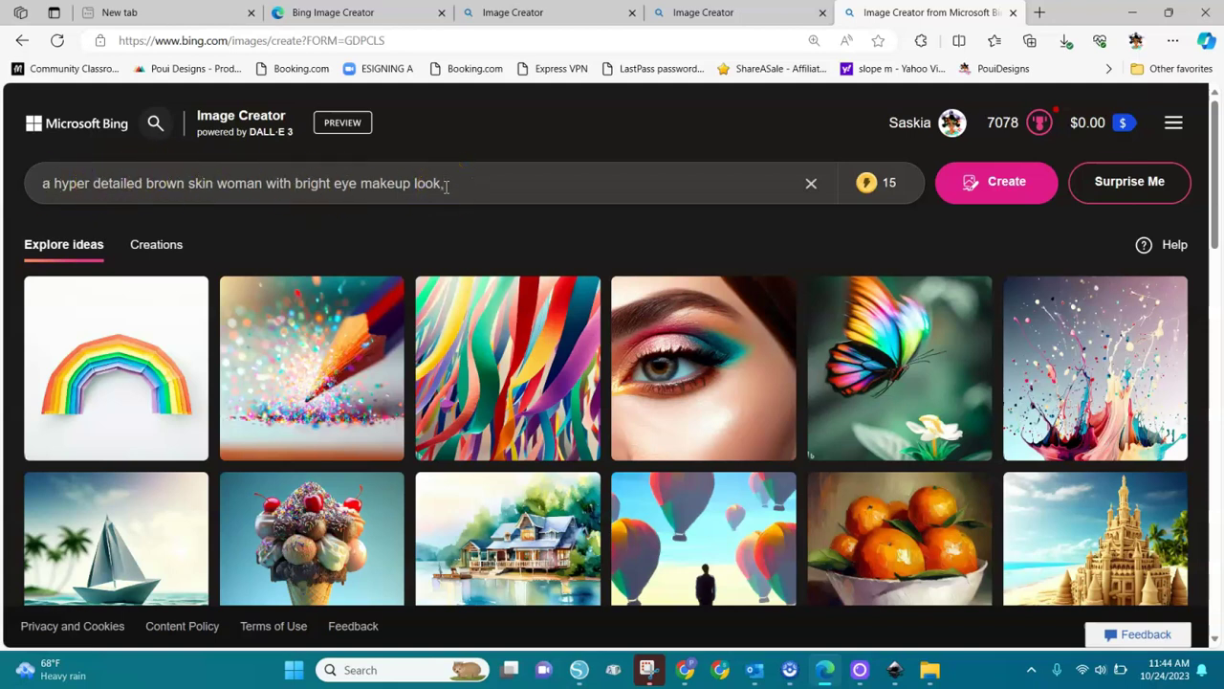
pyautogui.write('dresses')
pyautogui.press('BackSpace')
pyautogui.write('d in jeans pants')
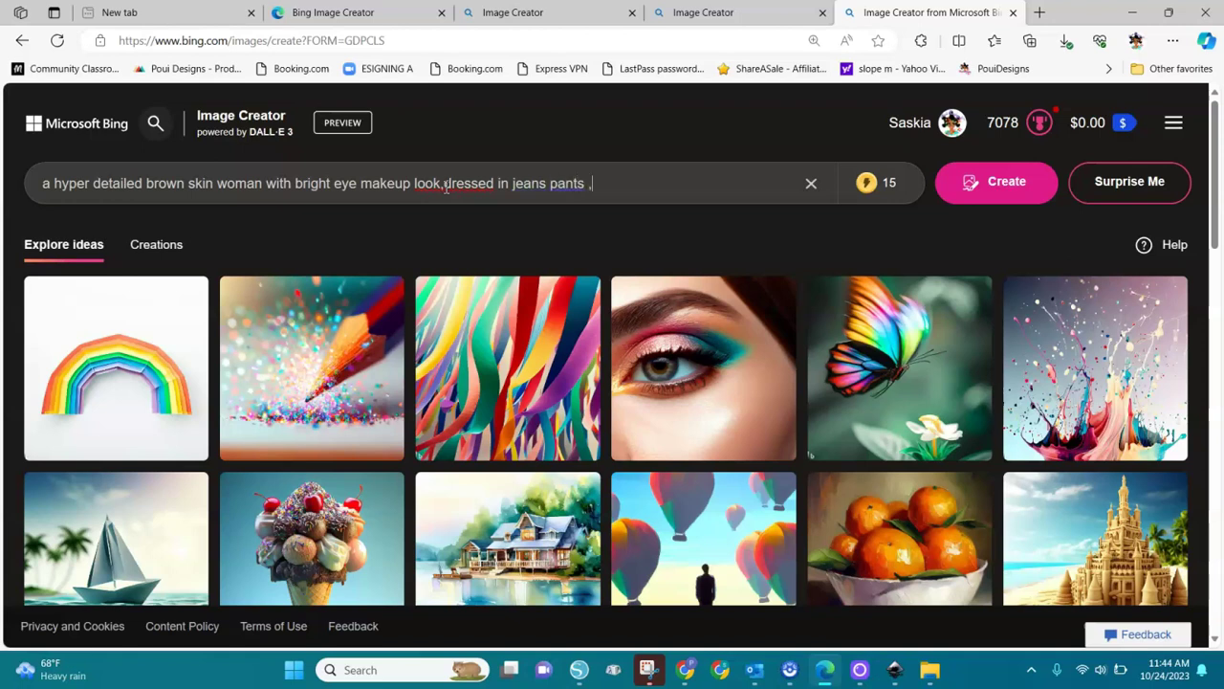
pyautogui.write(' ,heels, an')
pyautogui.write('d a red shirt with ruffles')
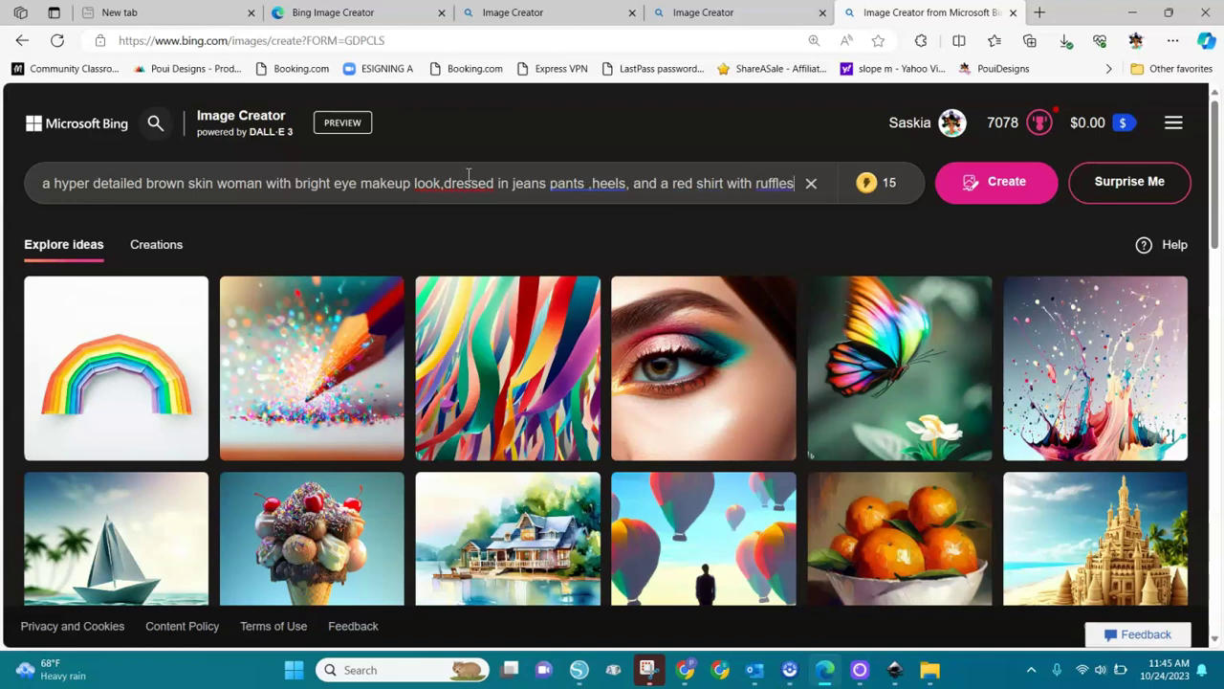
# Step: Extend the end of the prompt with ",smiling,braided hair updo"
pyautogui.write('milin')
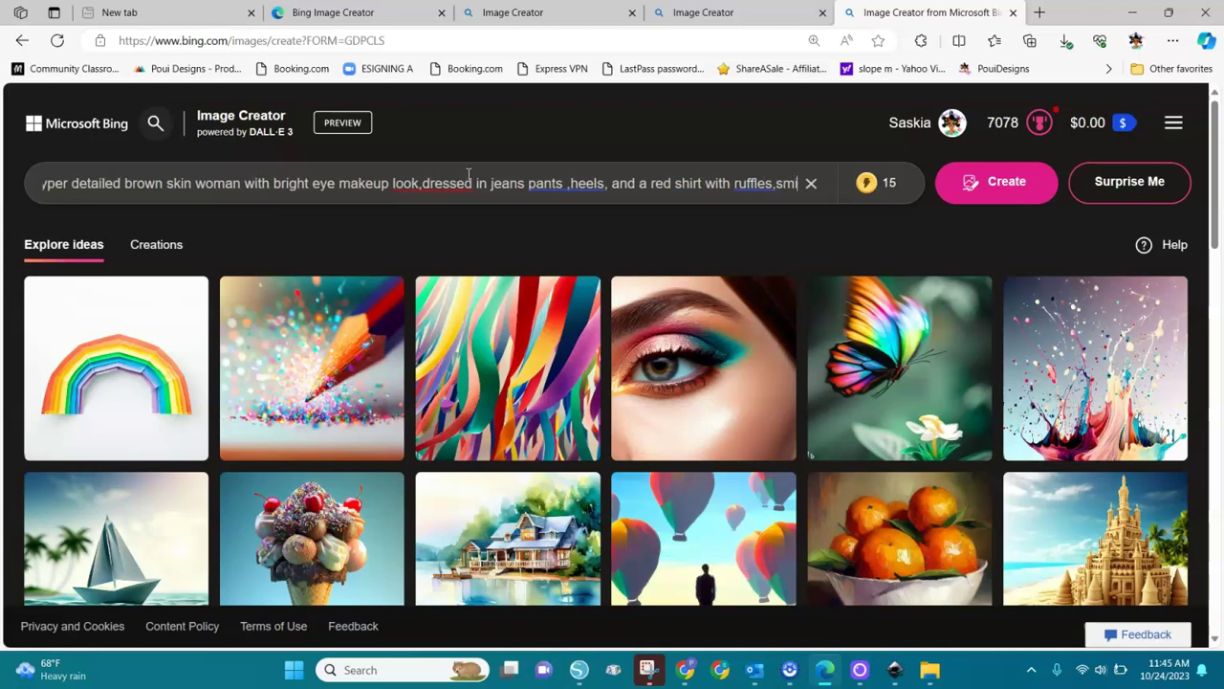
pyautogui.write('g')
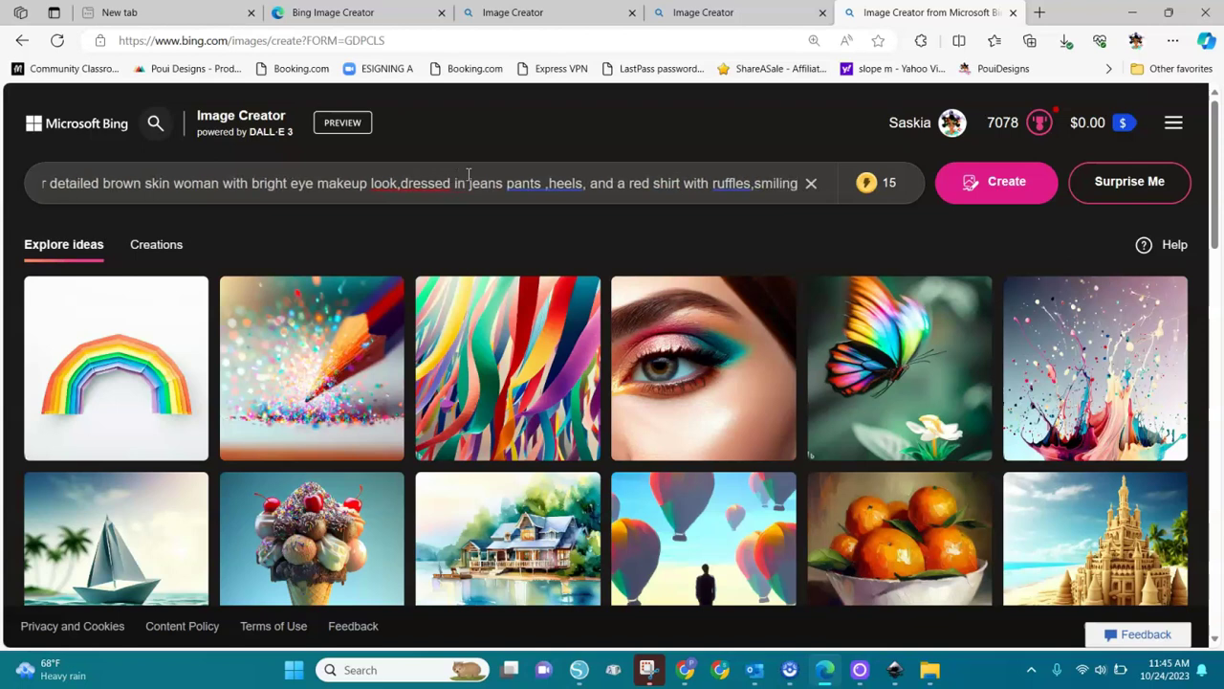
pyautogui.write(',')
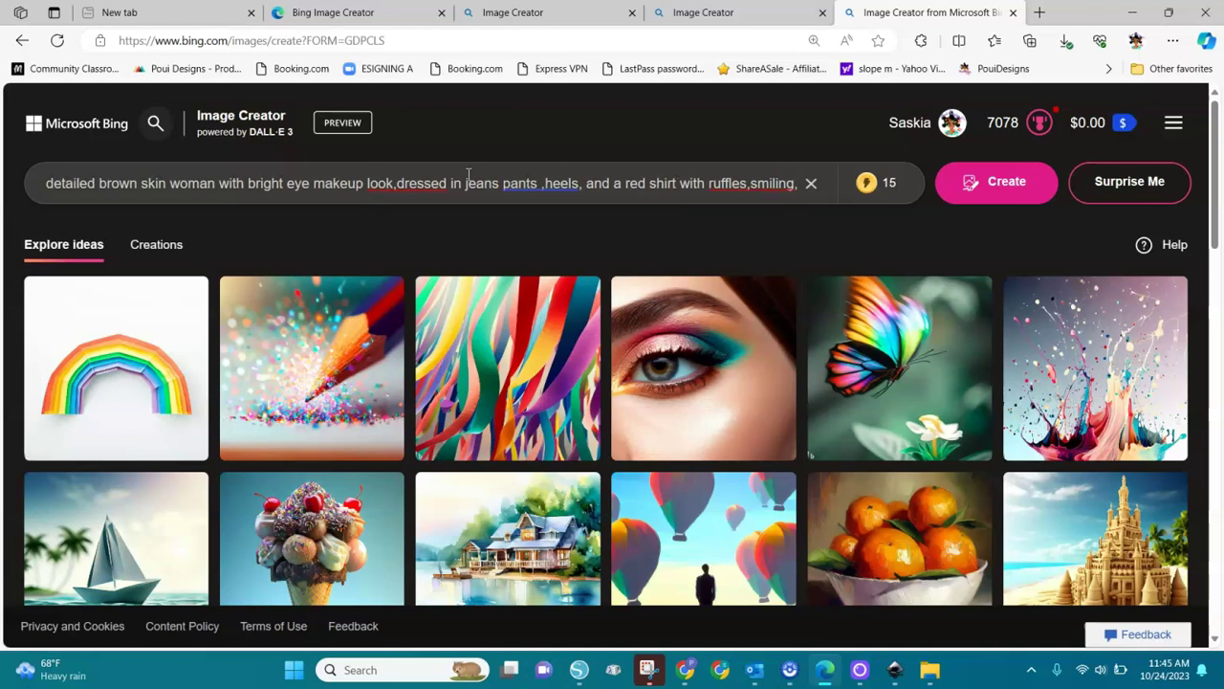
pyautogui.write('br')
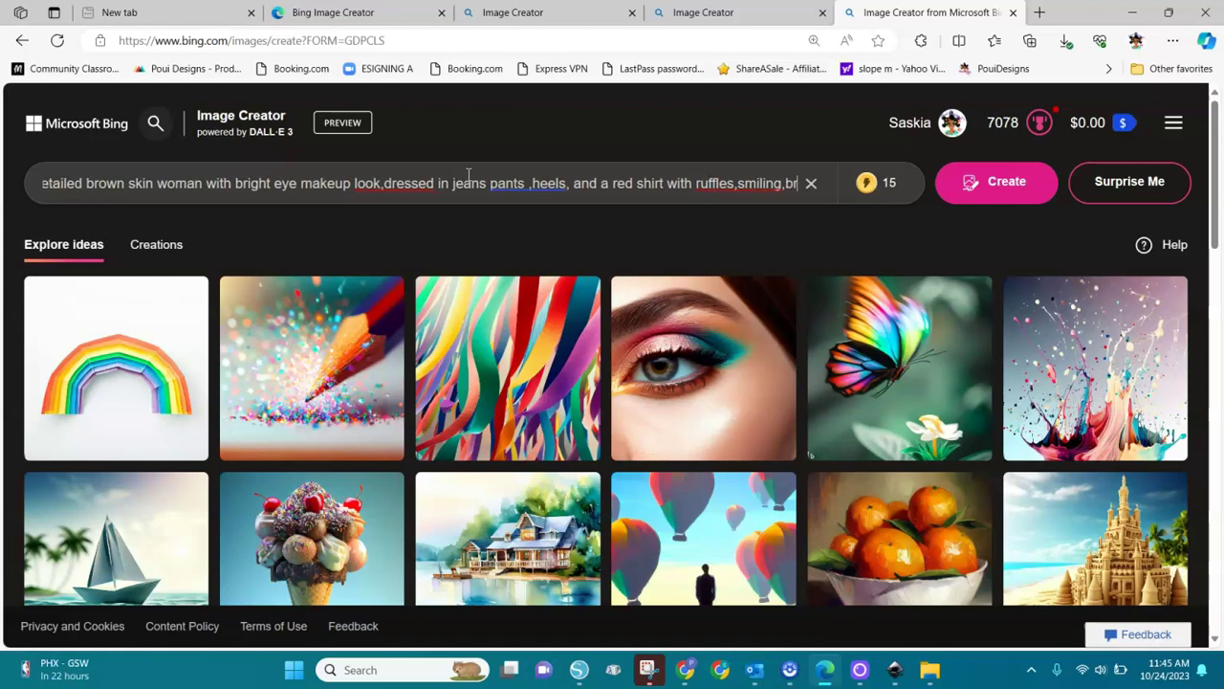
pyautogui.write('aided ')
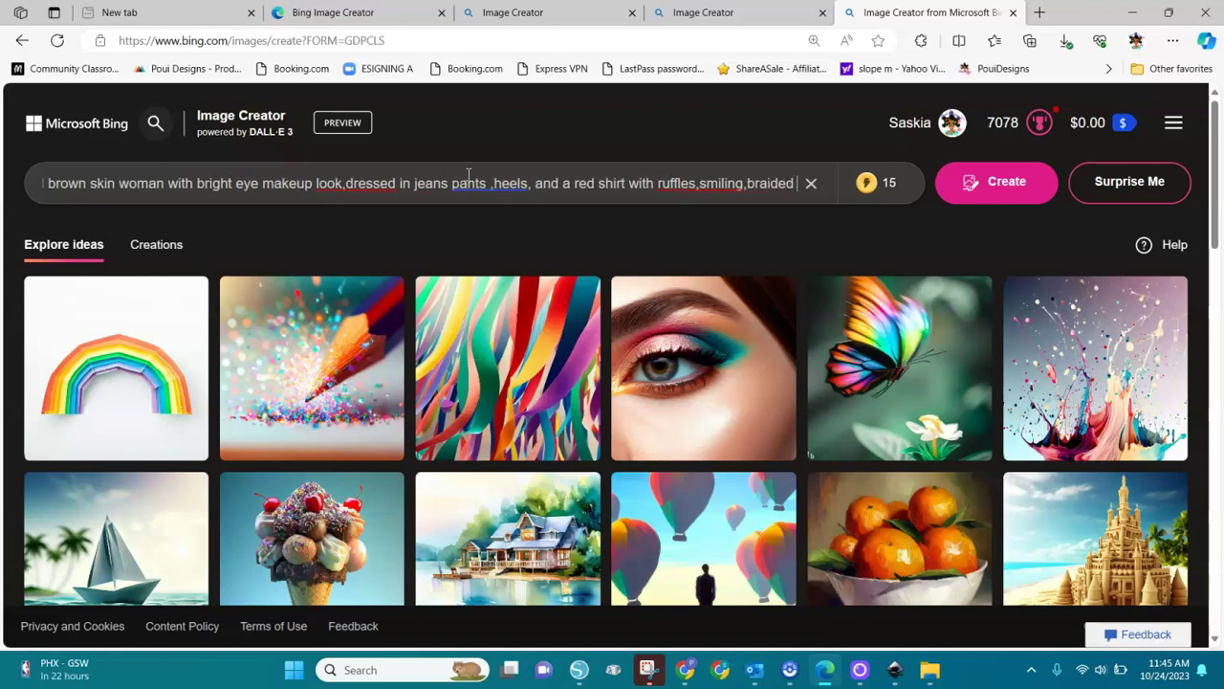
pyautogui.write('hair')
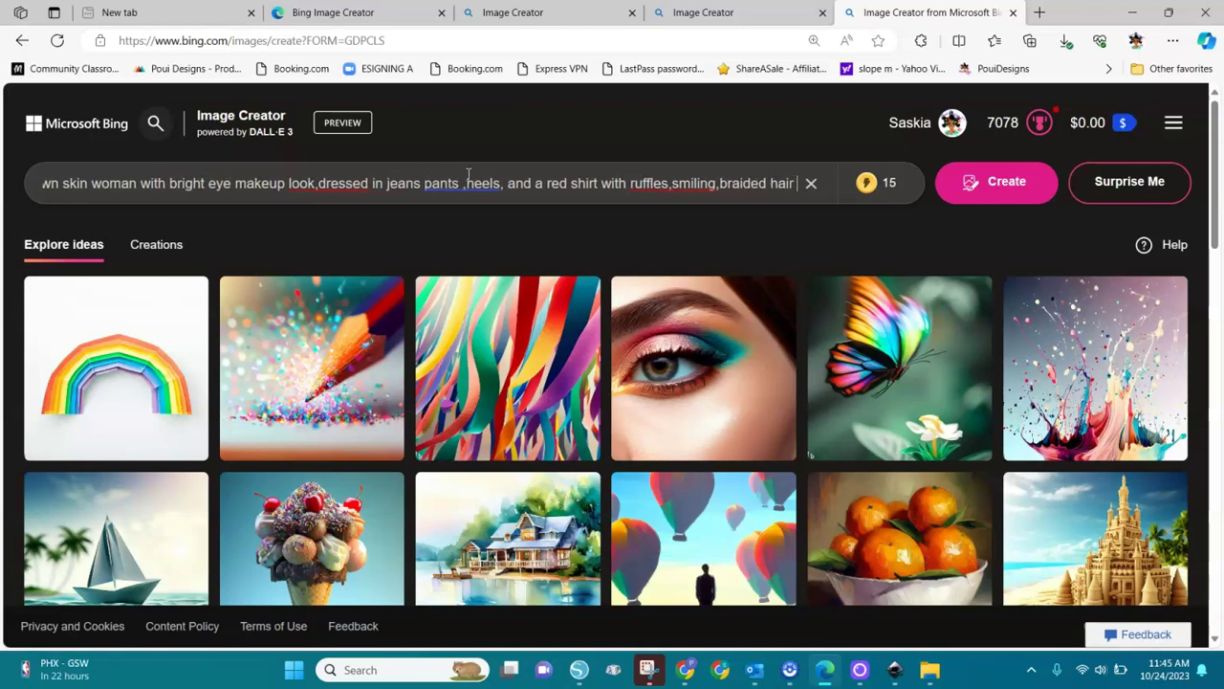
pyautogui.write(' updo')
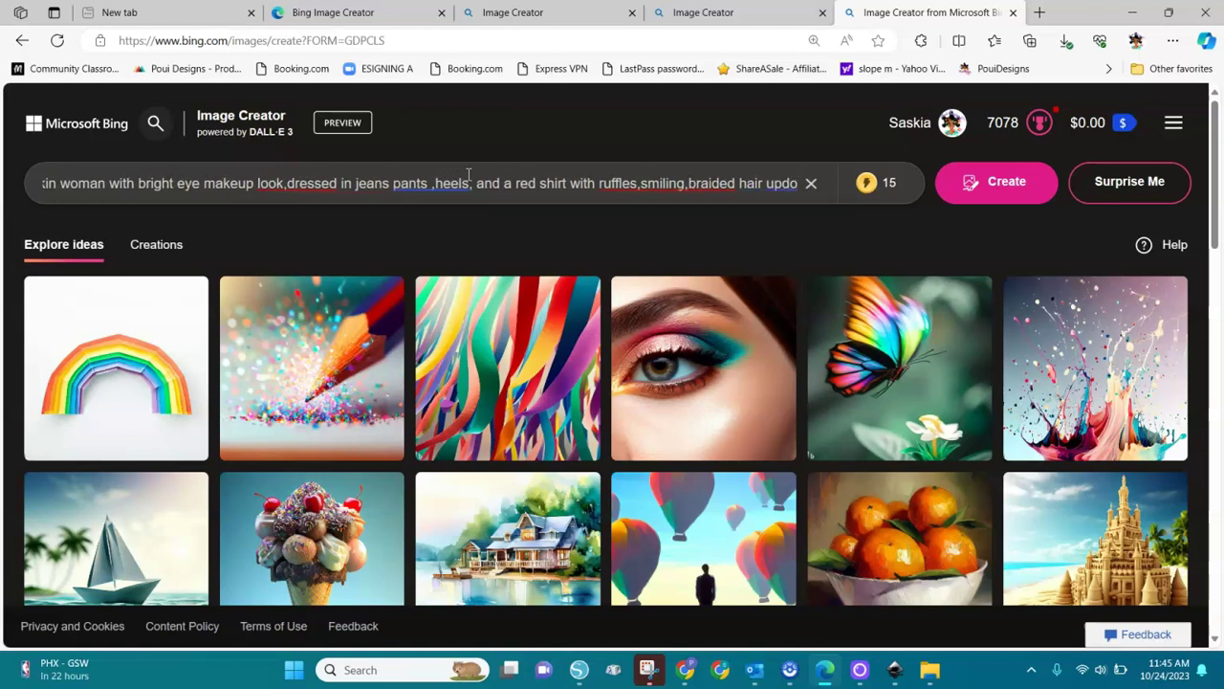
# Step: Generate the images from the completed prompt
pyautogui.click(545, 145)
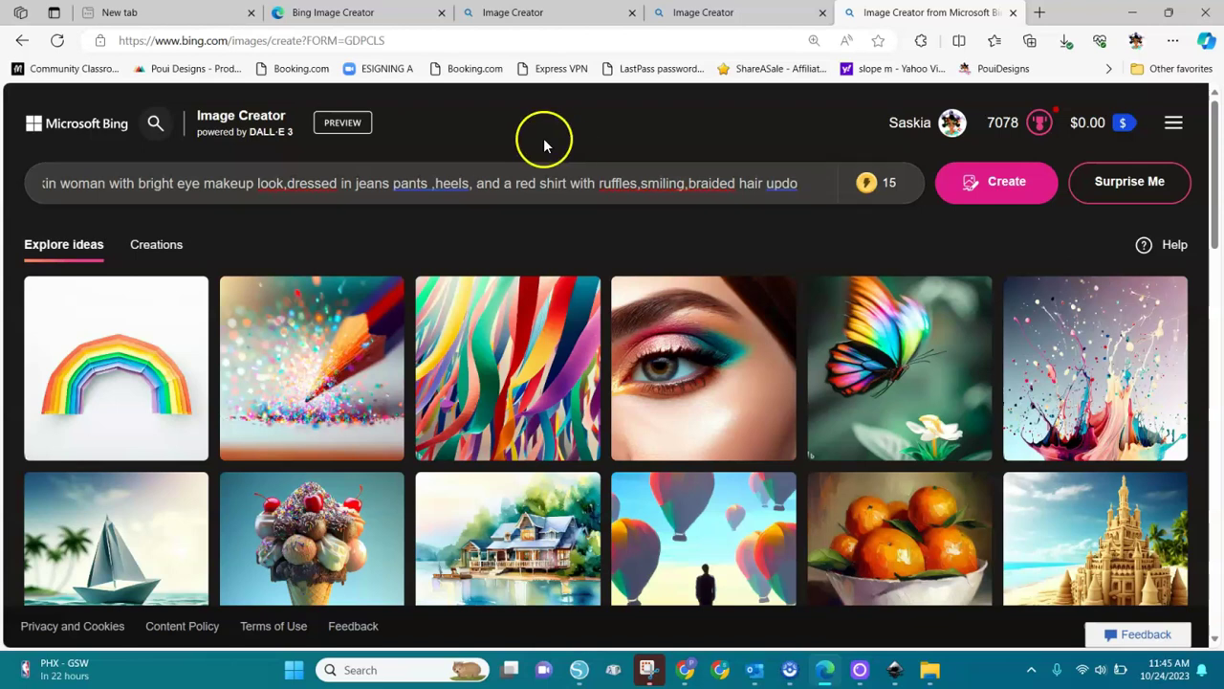
pyautogui.click(993, 184)
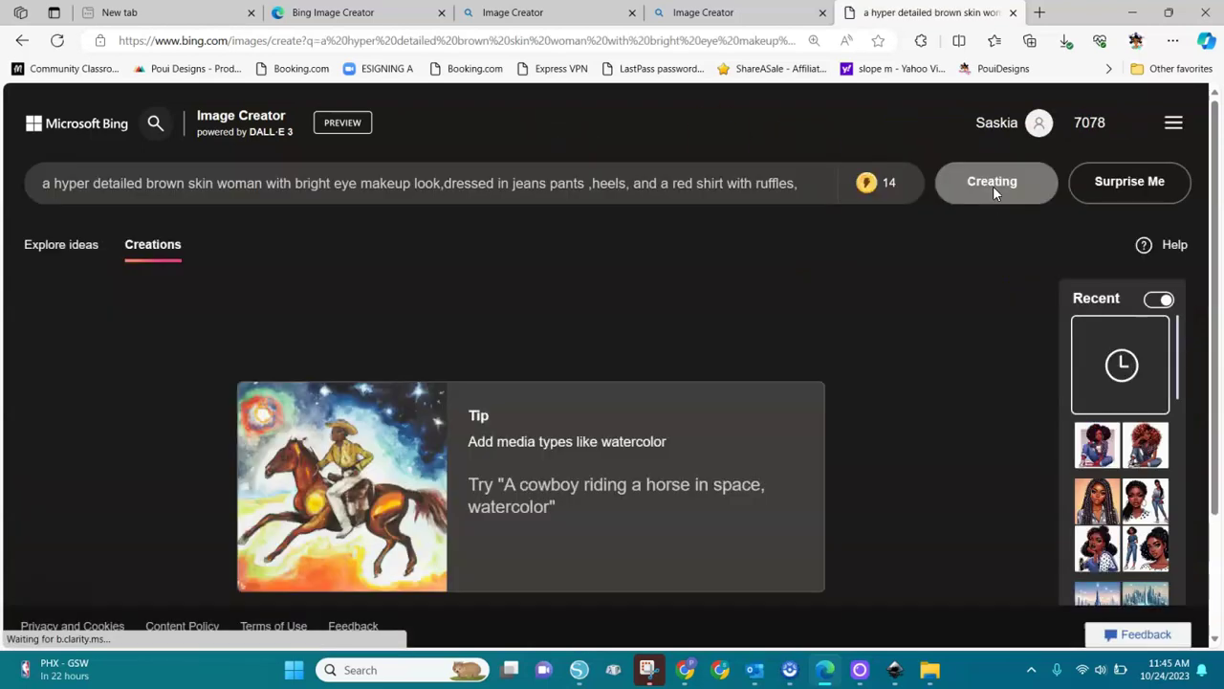
pyautogui.click(955, 354)
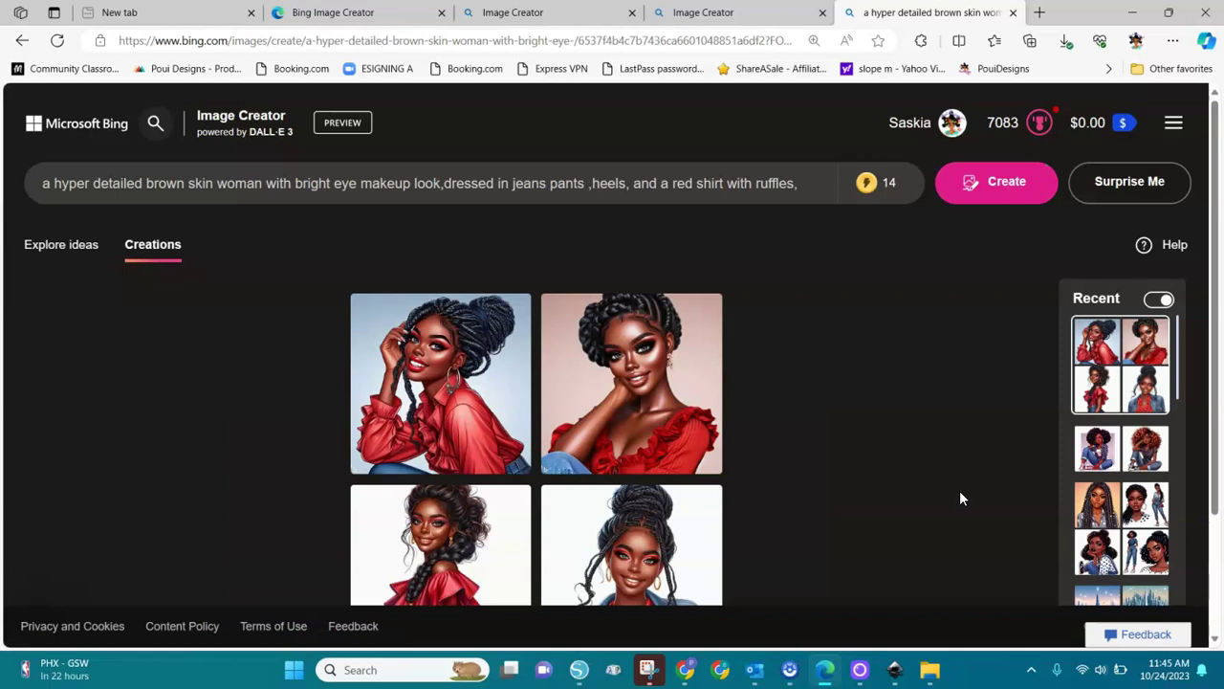
# Step: View the four generated images of the woman in the red ruffled shirt at large size, and return to the creations page
pyautogui.click(486, 406)
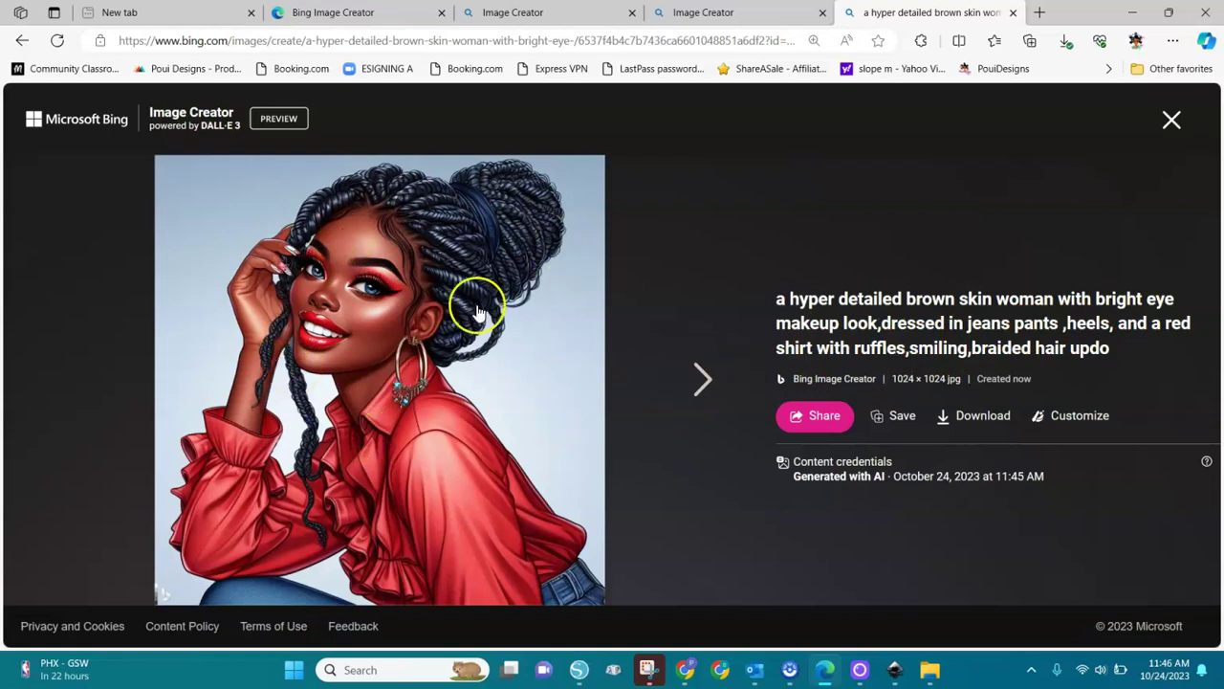
pyautogui.click(696, 376)
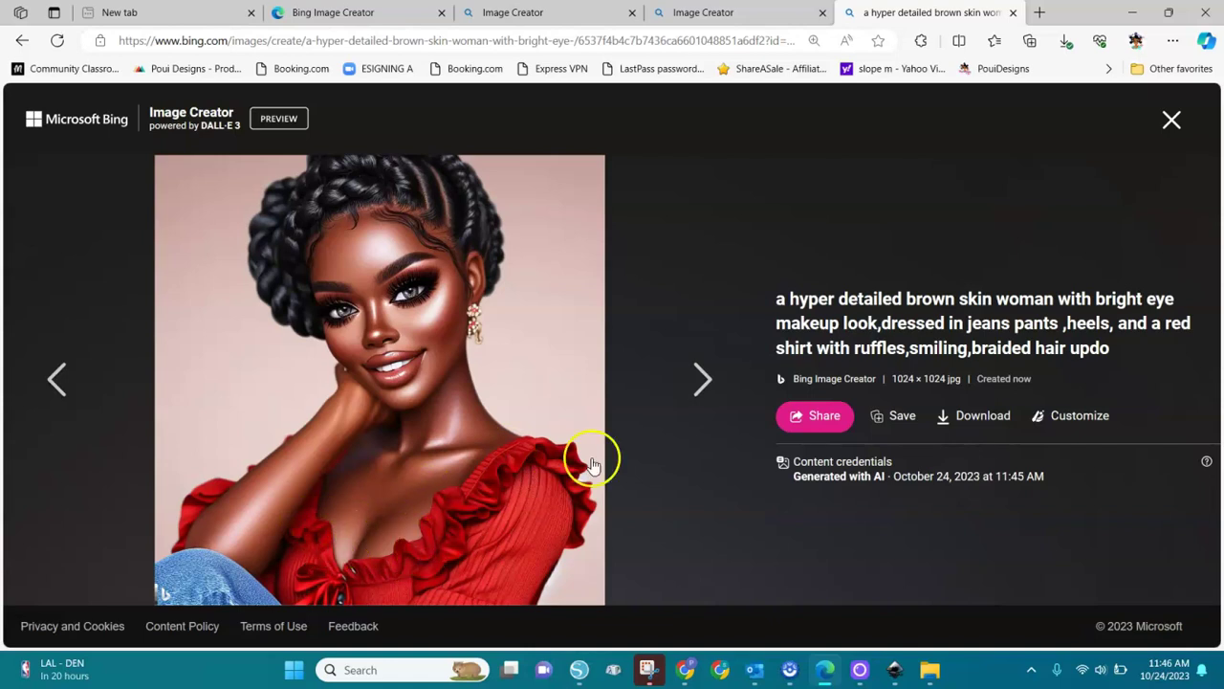
pyautogui.click(695, 383)
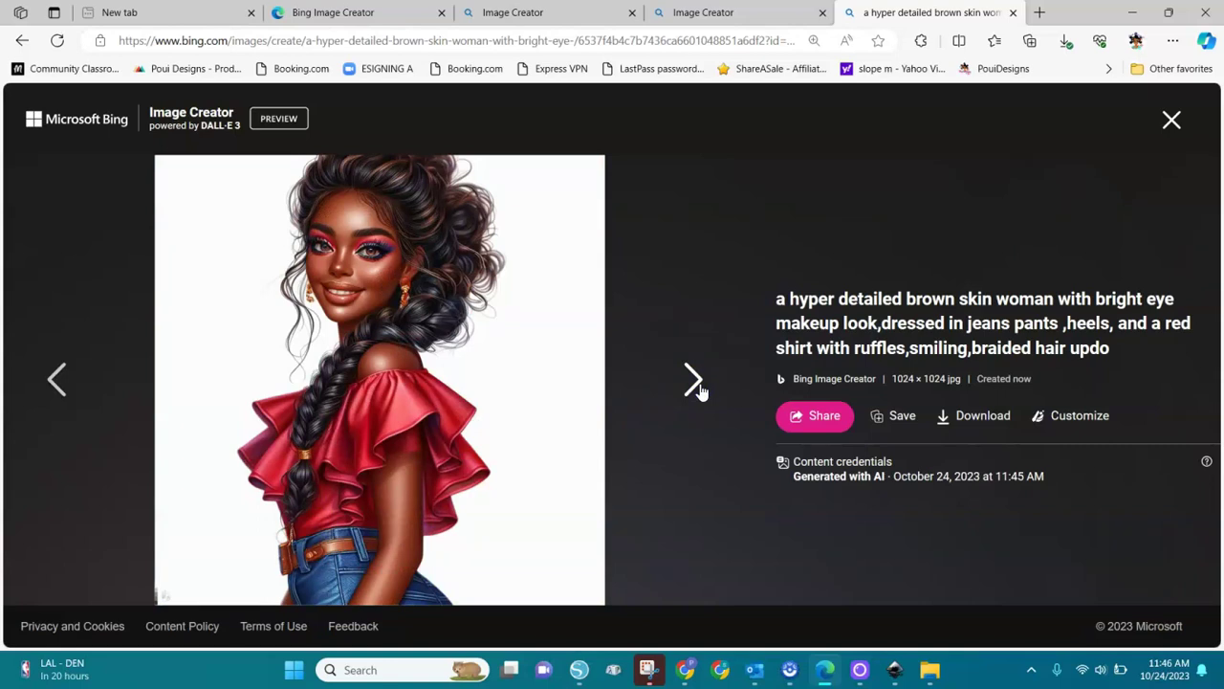
pyautogui.click(696, 382)
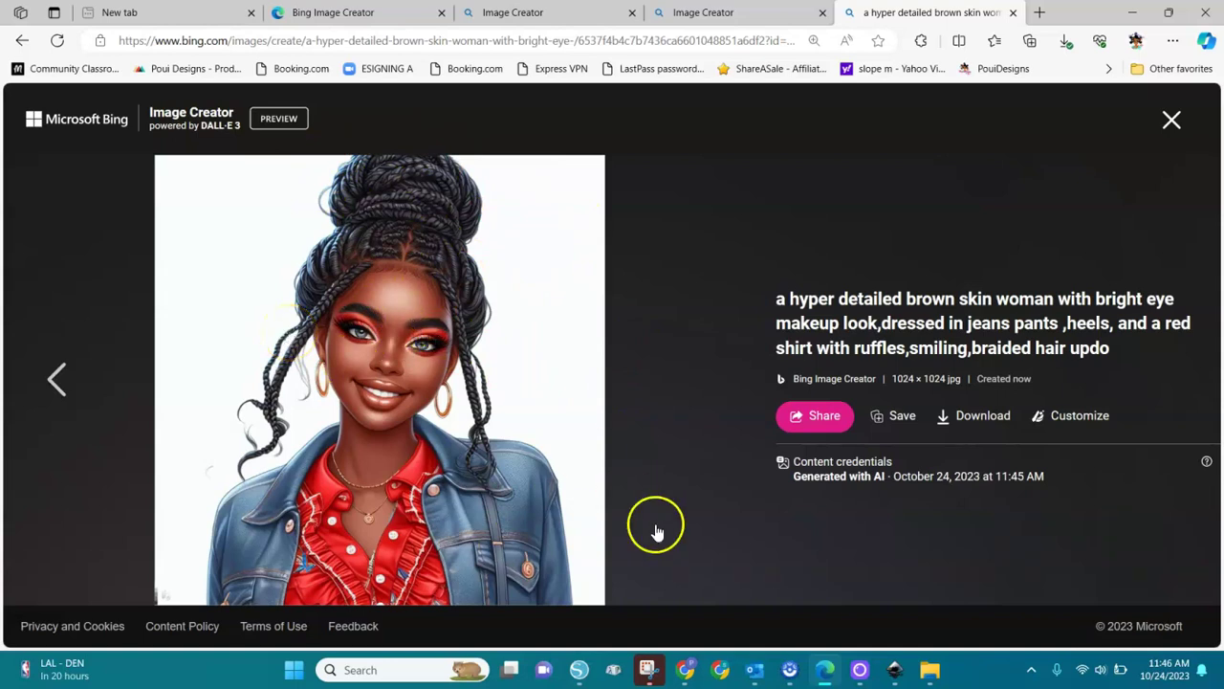
pyautogui.click(63, 381)
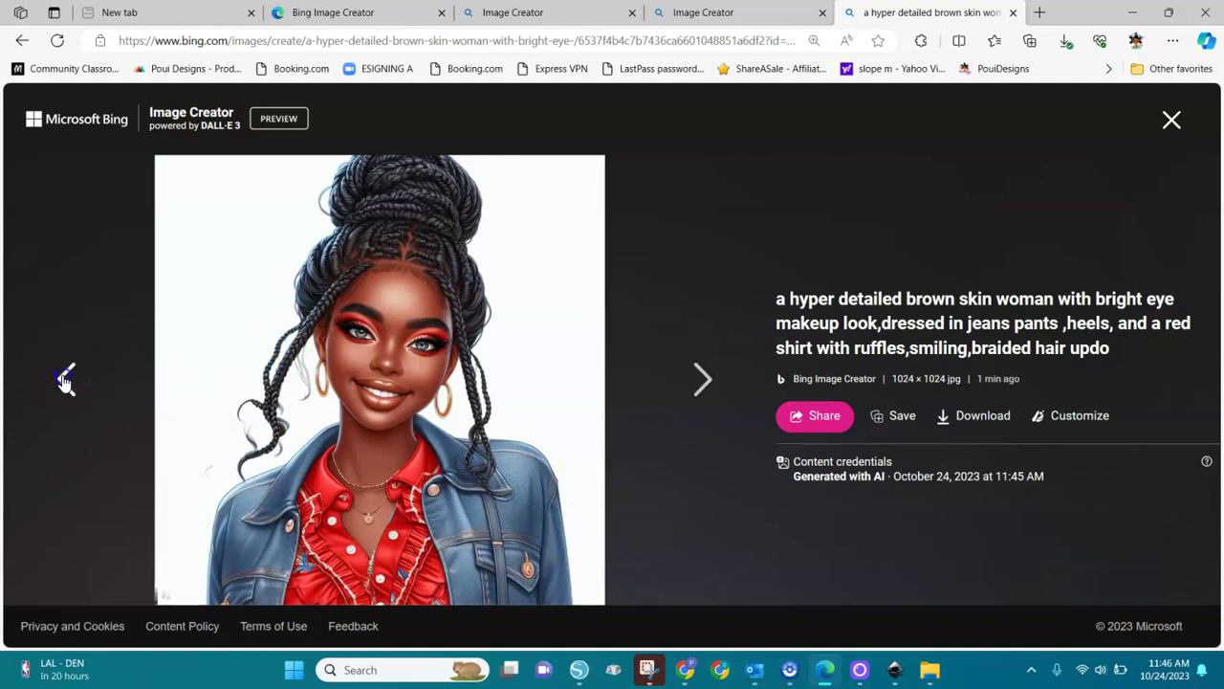
pyautogui.click(63, 381)
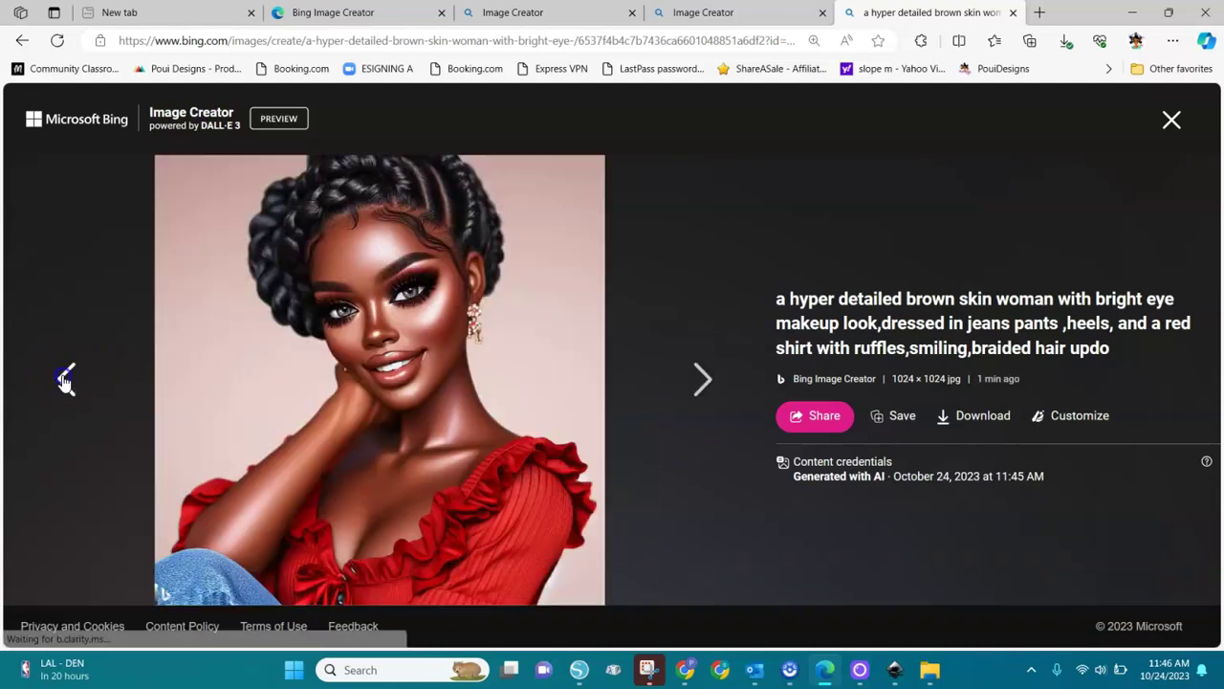
pyautogui.click(63, 381)
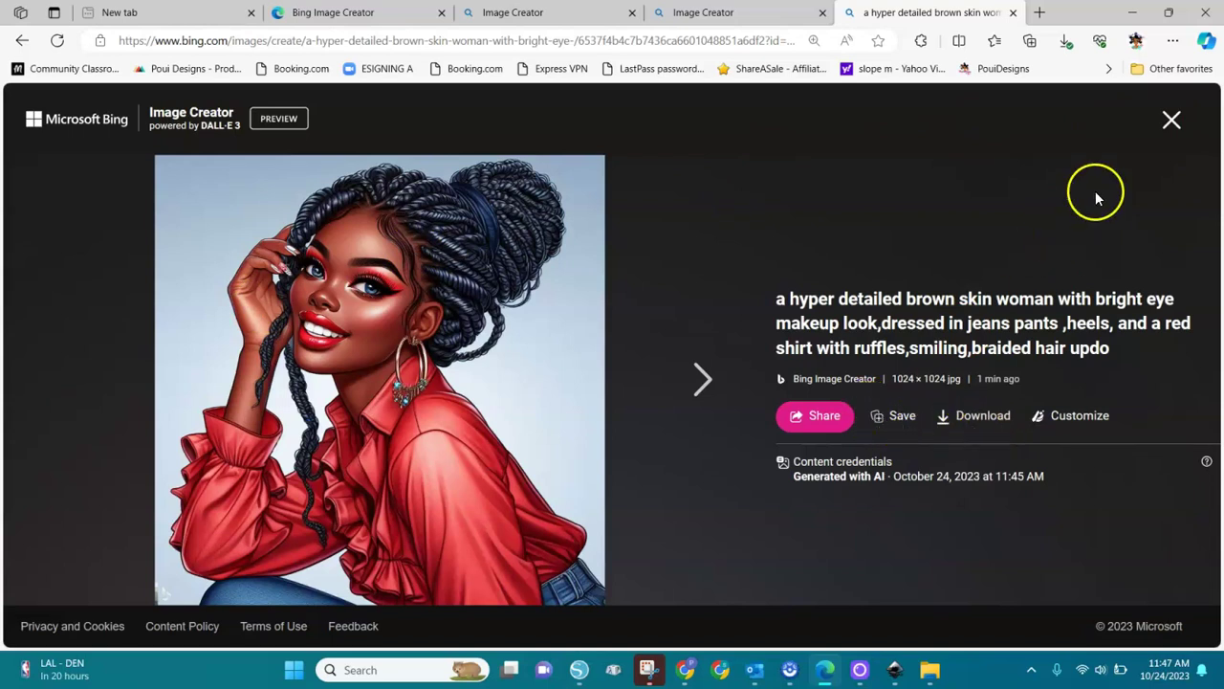
pyautogui.click(1172, 121)
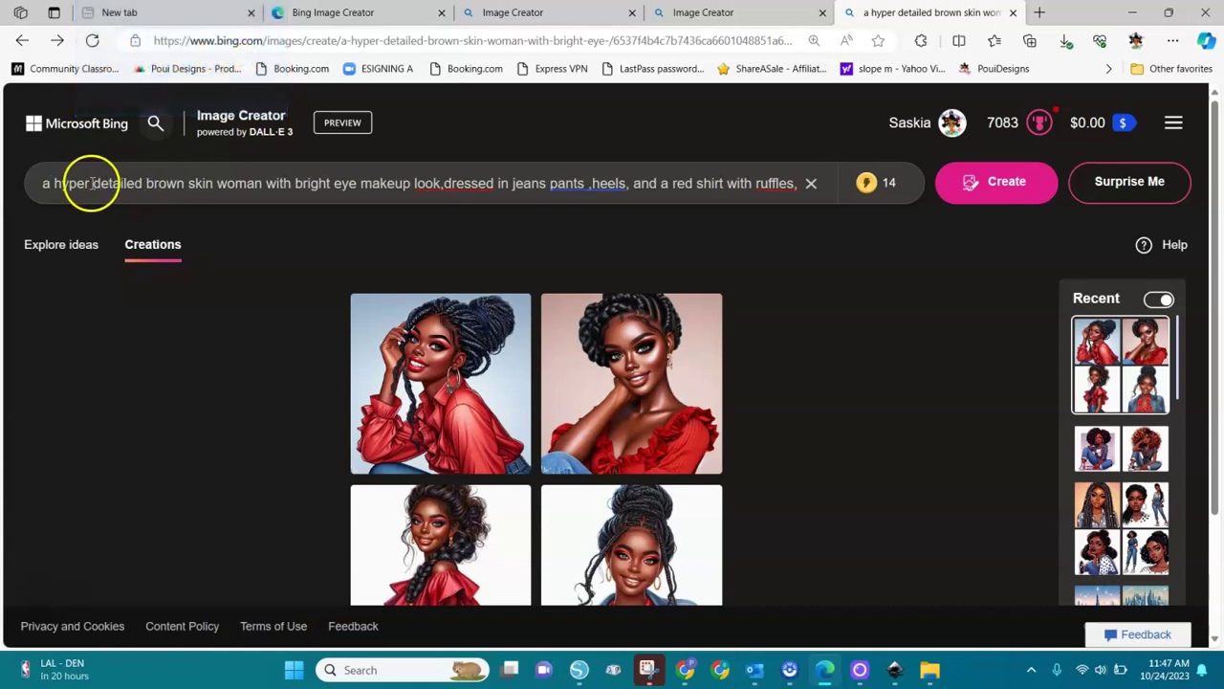
# Step: Change the beginning of the prompt from "a hyper detailed" to "an illustration of"
pyautogui.click(46, 184)
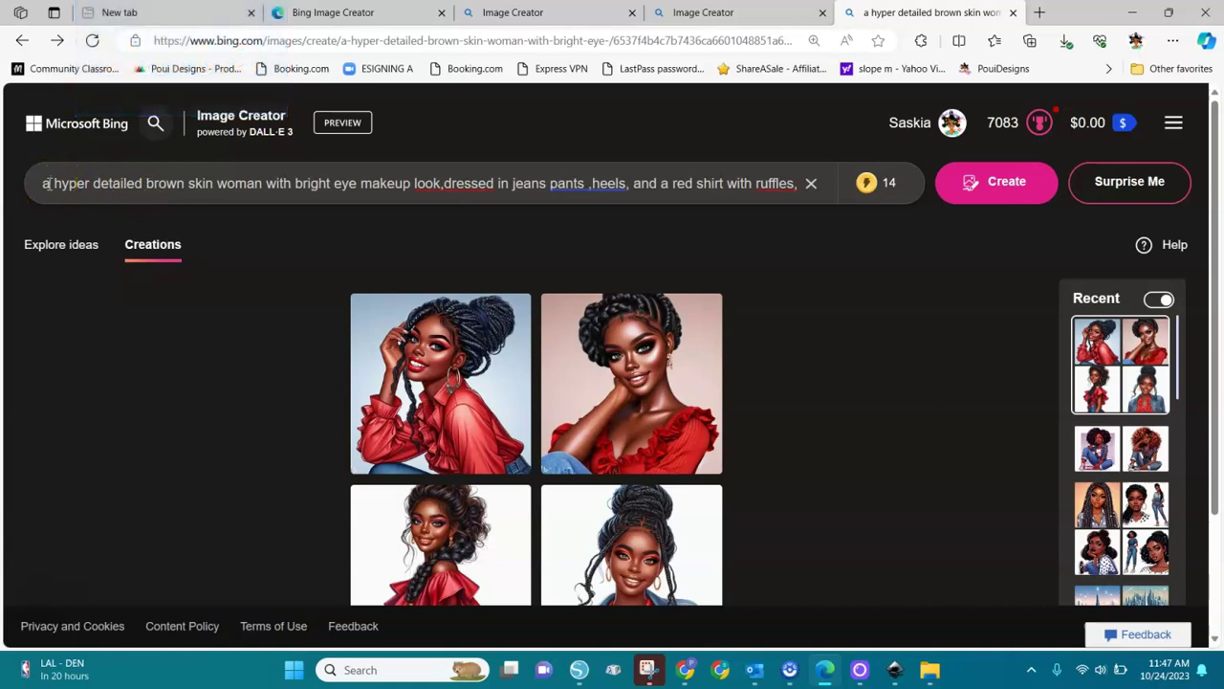
pyautogui.write('n ')
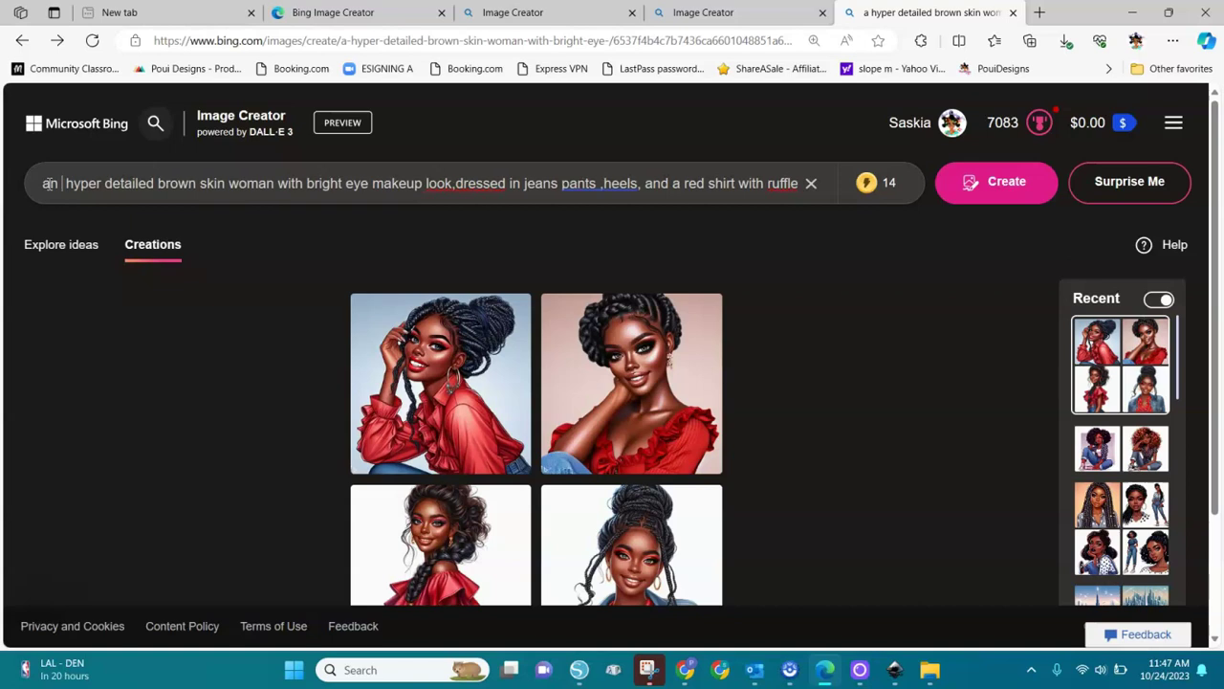
pyautogui.write('illustr')
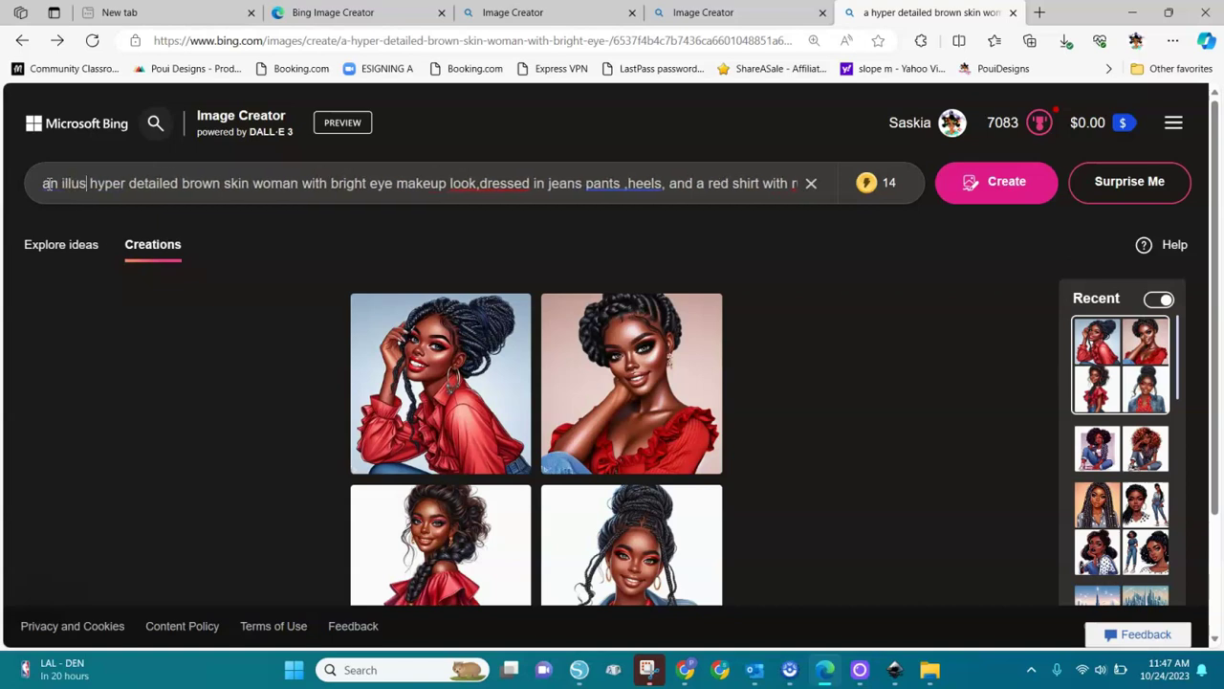
pyautogui.write('atio')
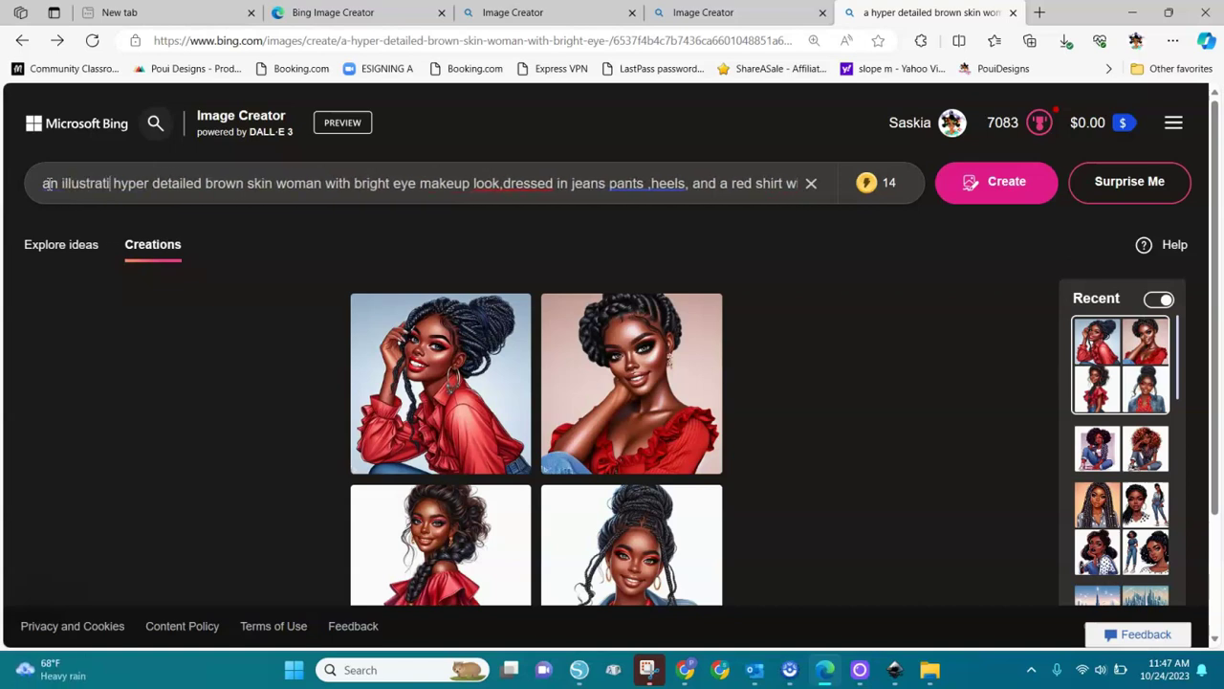
pyautogui.write('n of')
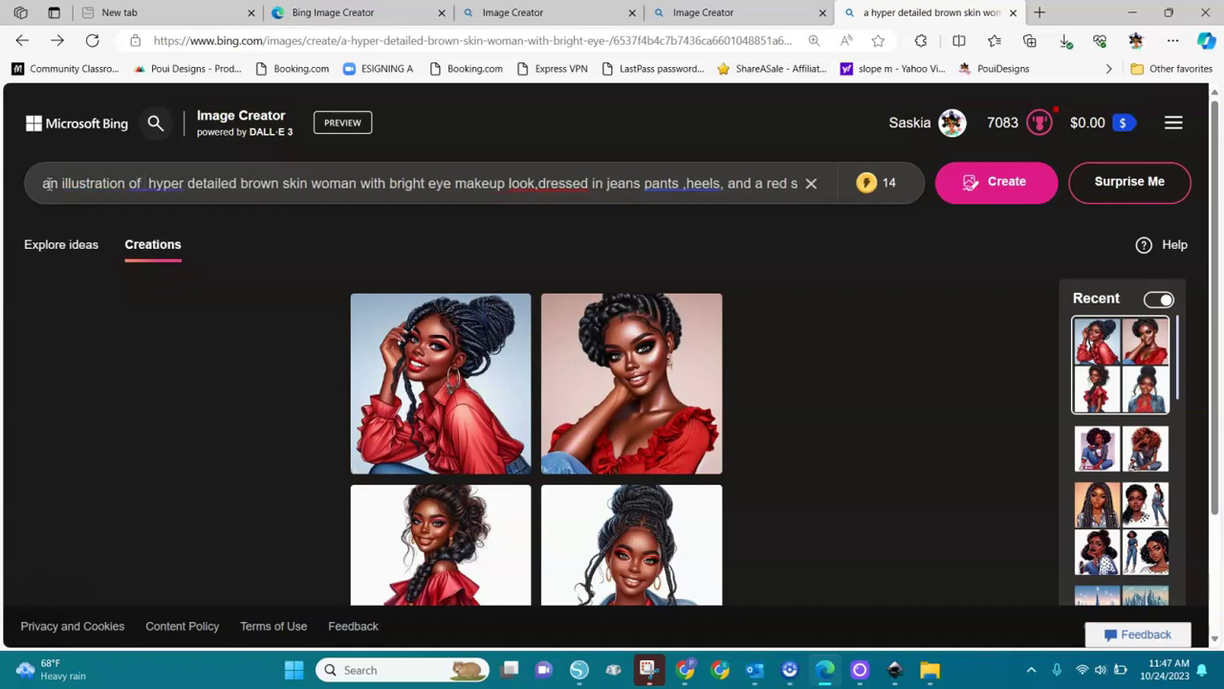
pyautogui.moveTo(241, 185); pyautogui.dragTo(149, 185)
pyautogui.press('BackSpace')
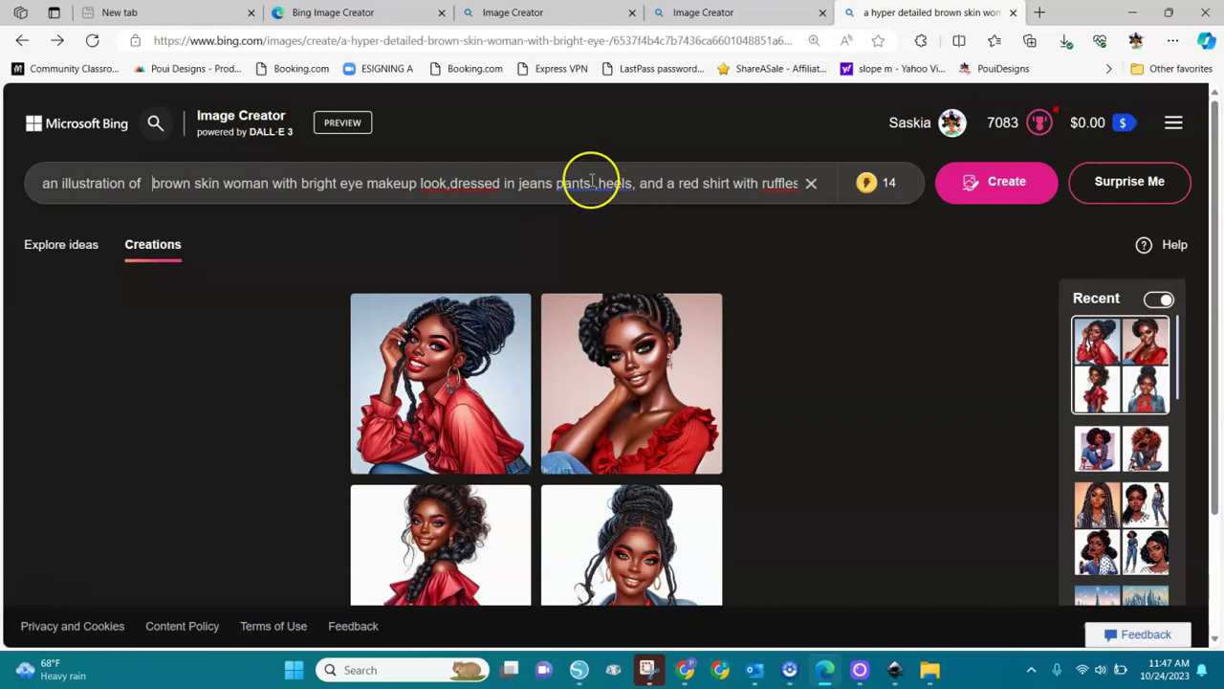
# Step: Replace "heels," with "sneakers" in the prompt's clothing description
pyautogui.doubleClick(631, 183)
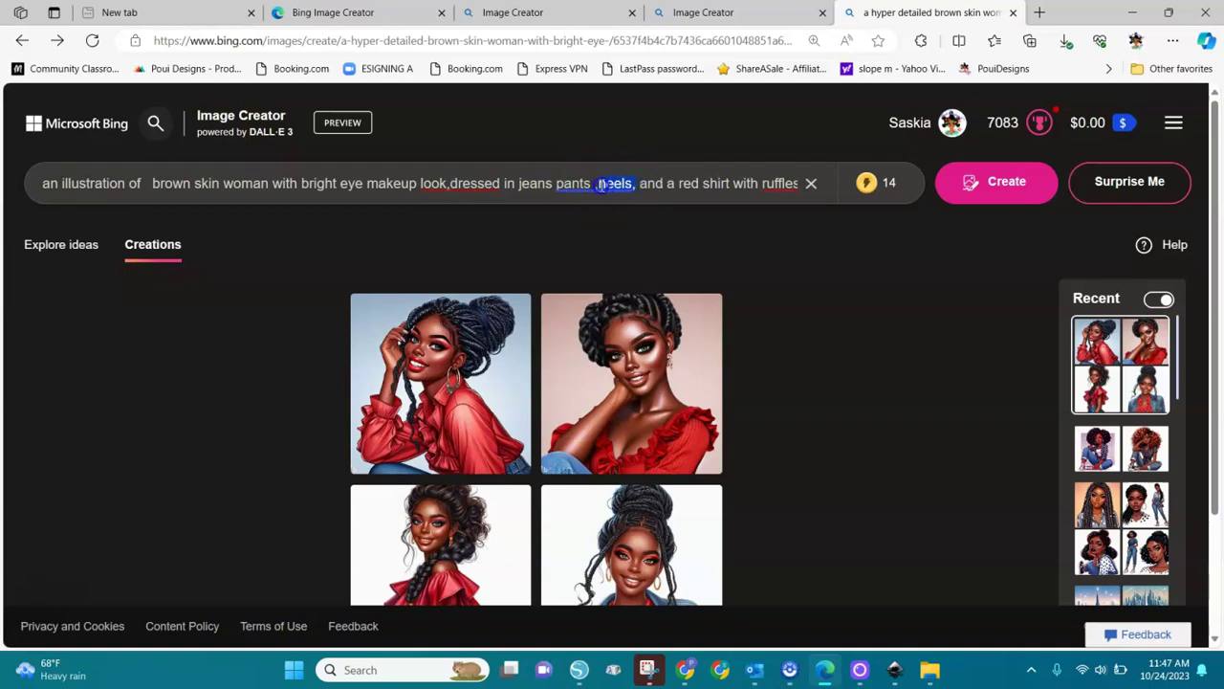
pyautogui.press('BackSpace')
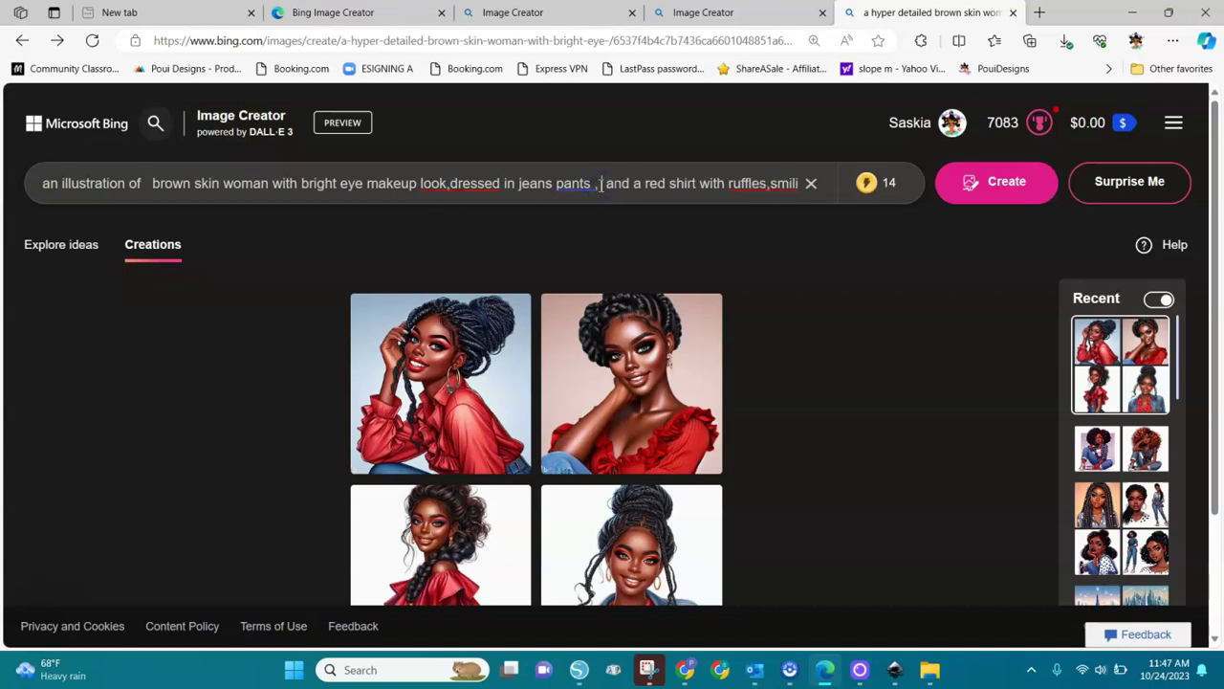
pyautogui.write('s')
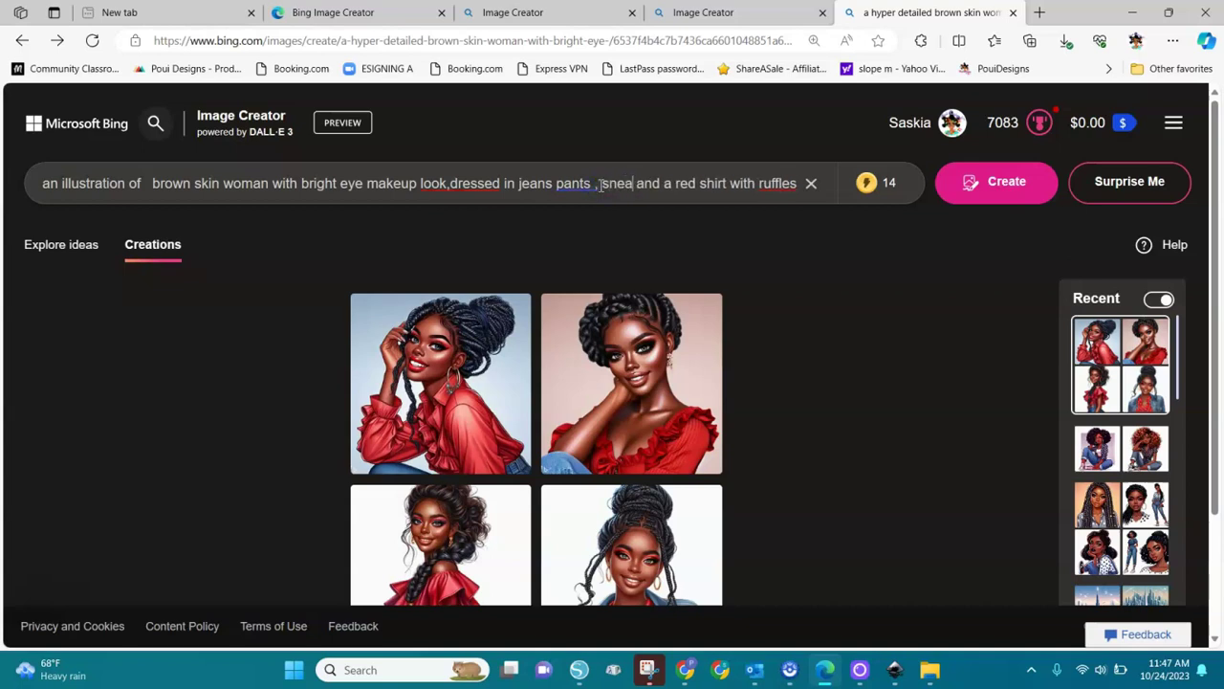
pyautogui.write('neakers')
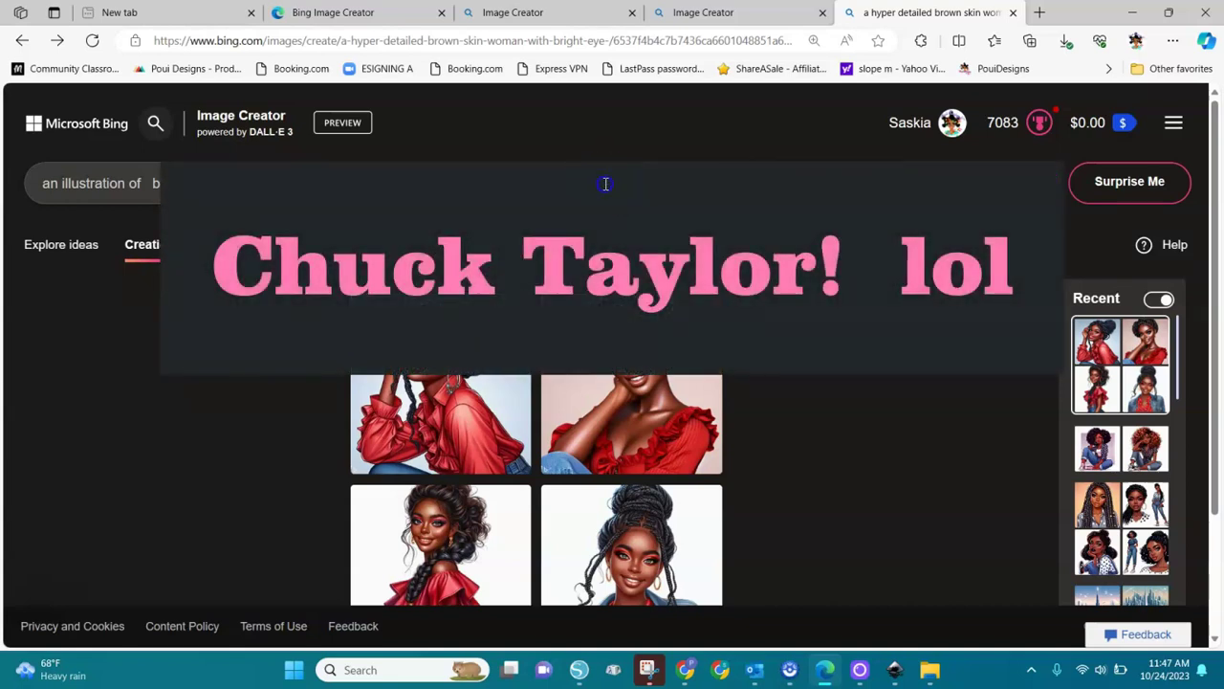
# Step: Remove "with ruffles" from the shirt description in the prompt and insert "football" before "shirt"
pyautogui.click(607, 181)
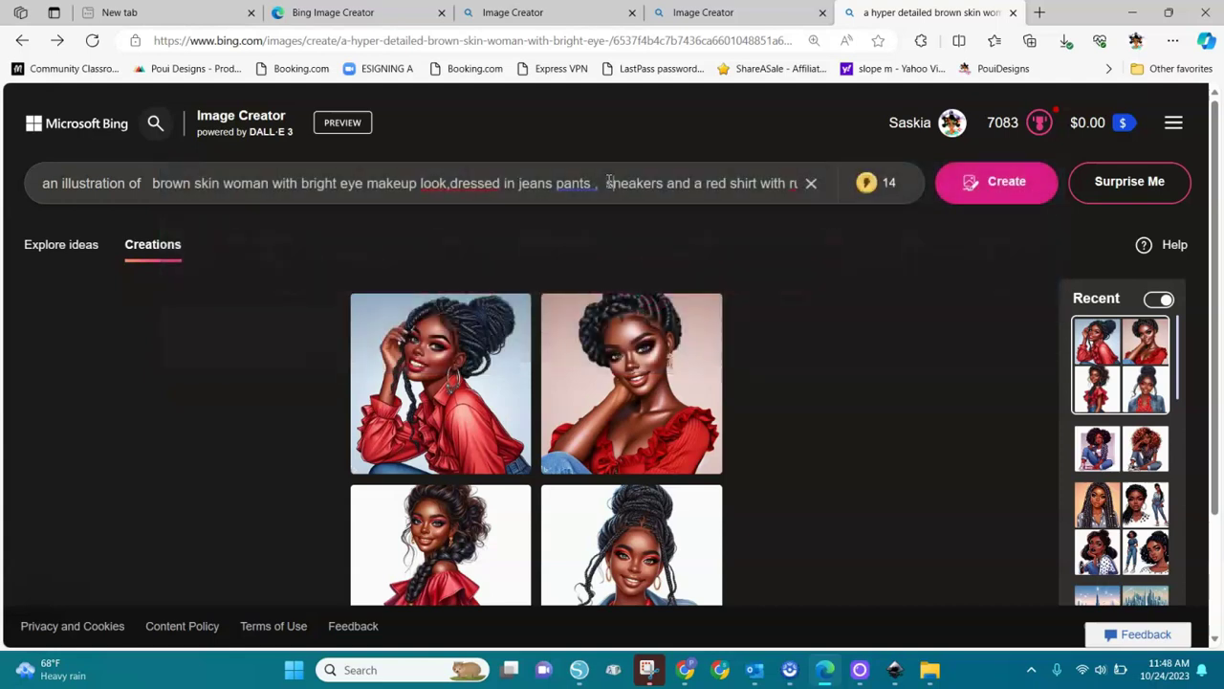
pyautogui.press('Right')
pyautogui.press('Right')
pyautogui.press('Right')
pyautogui.press('Right')
pyautogui.press('Right')
pyautogui.press('Right')
pyautogui.press('Right')
pyautogui.press('Right')
pyautogui.press('Right')
pyautogui.press('Right')
pyautogui.press('Right')
pyautogui.press('Right')
pyautogui.press('Right')
pyautogui.press('Right')
pyautogui.press('Right')
pyautogui.press('Right')
pyautogui.press('Right')
pyautogui.press('Right')
pyautogui.press('Right')
pyautogui.press('Right')
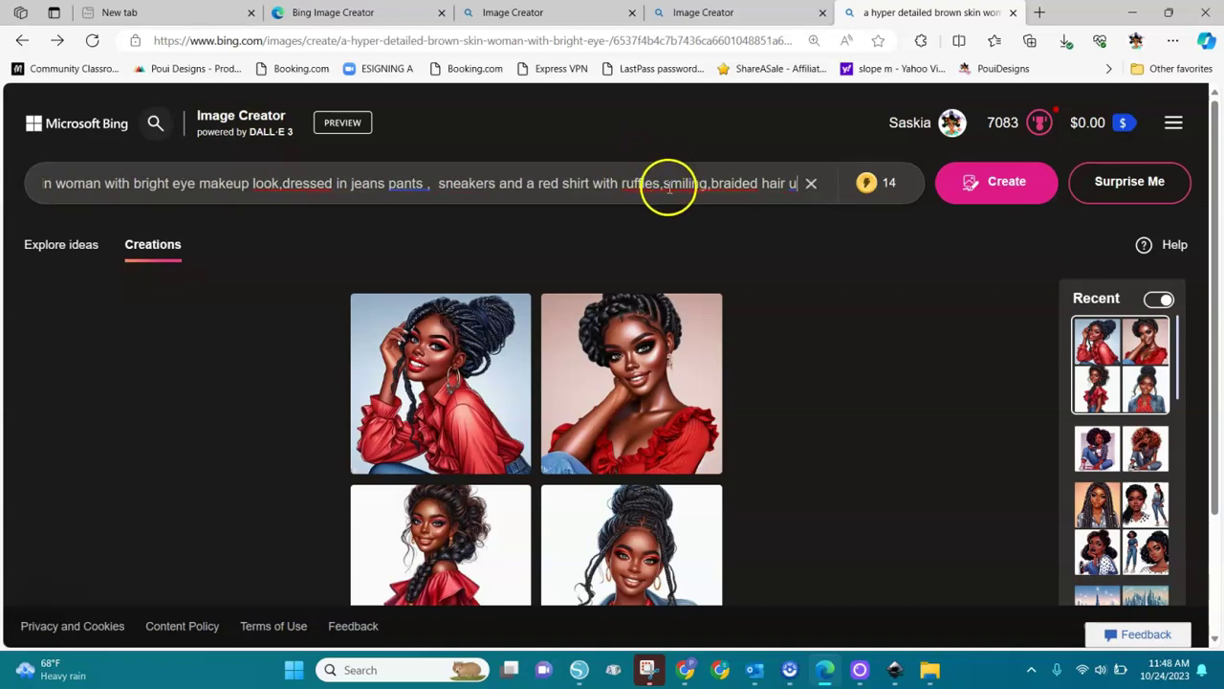
pyautogui.moveTo(661, 183); pyautogui.dragTo(600, 191)
pyautogui.press('BackSpace')
pyautogui.click(603, 183)
pyautogui.write('football')
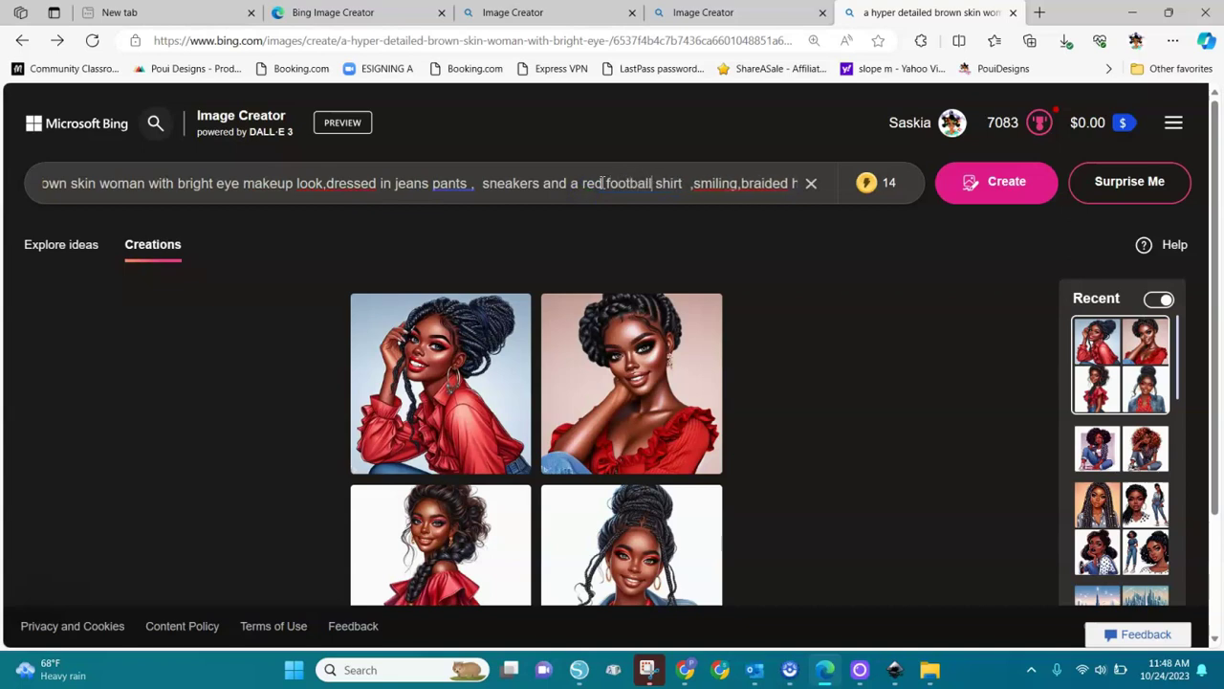
# Step: Reword the shirt description as "a football shirt, with Patriots logo", dropping "red", and generate the images
pyautogui.click(689, 182)
pyautogui.write('with ')
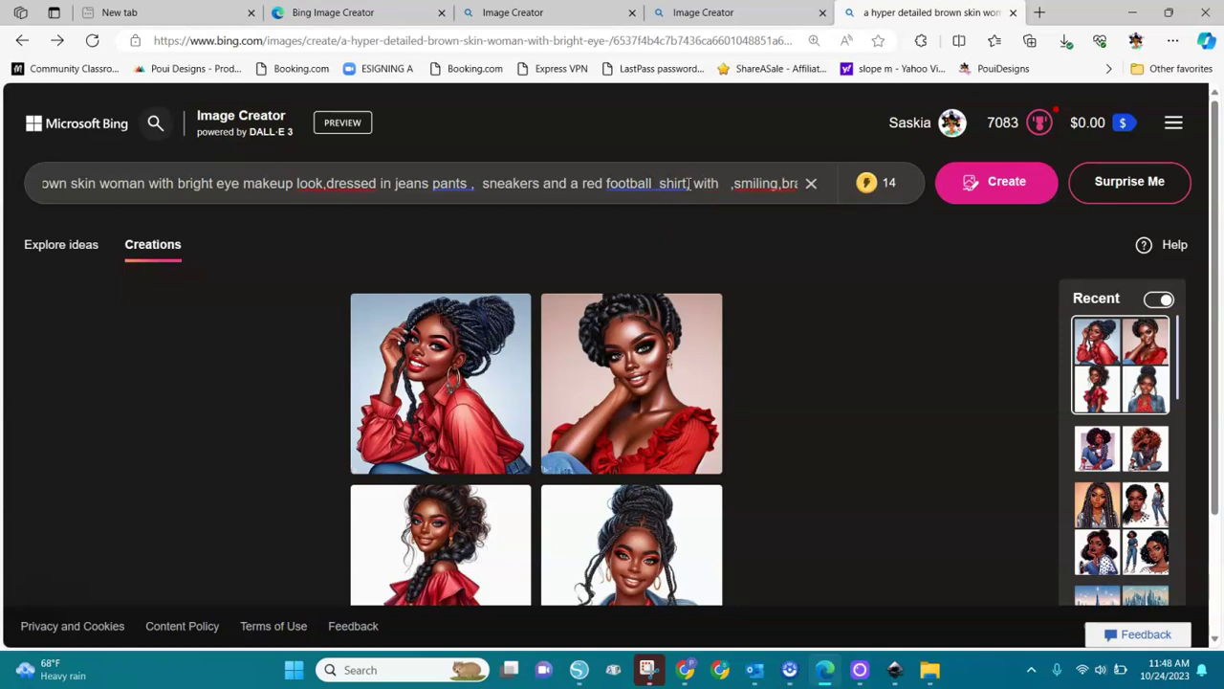
pyautogui.write('Patr')
pyautogui.write('io')
pyautogui.write('ts')
pyautogui.doubleClick(602, 181)
pyautogui.press('BackSpace')
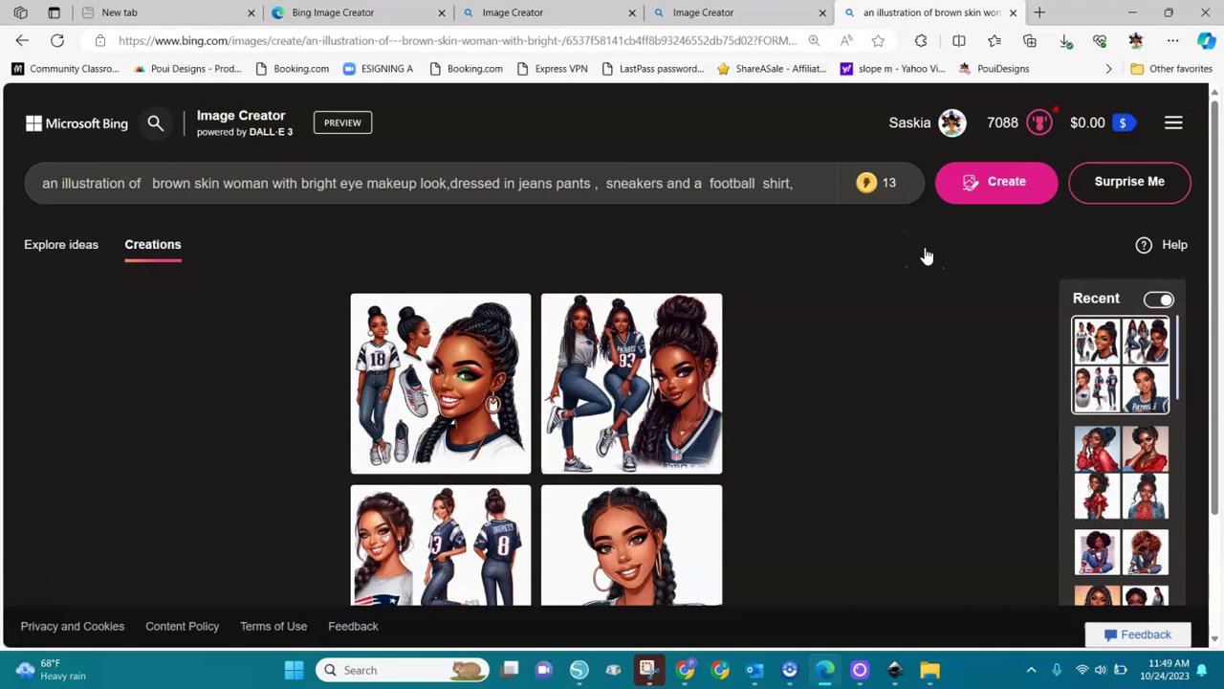
# Step: Open the first generated Patriots shirt illustration enlarged and view all four images of the set in turn
pyautogui.click(414, 426)
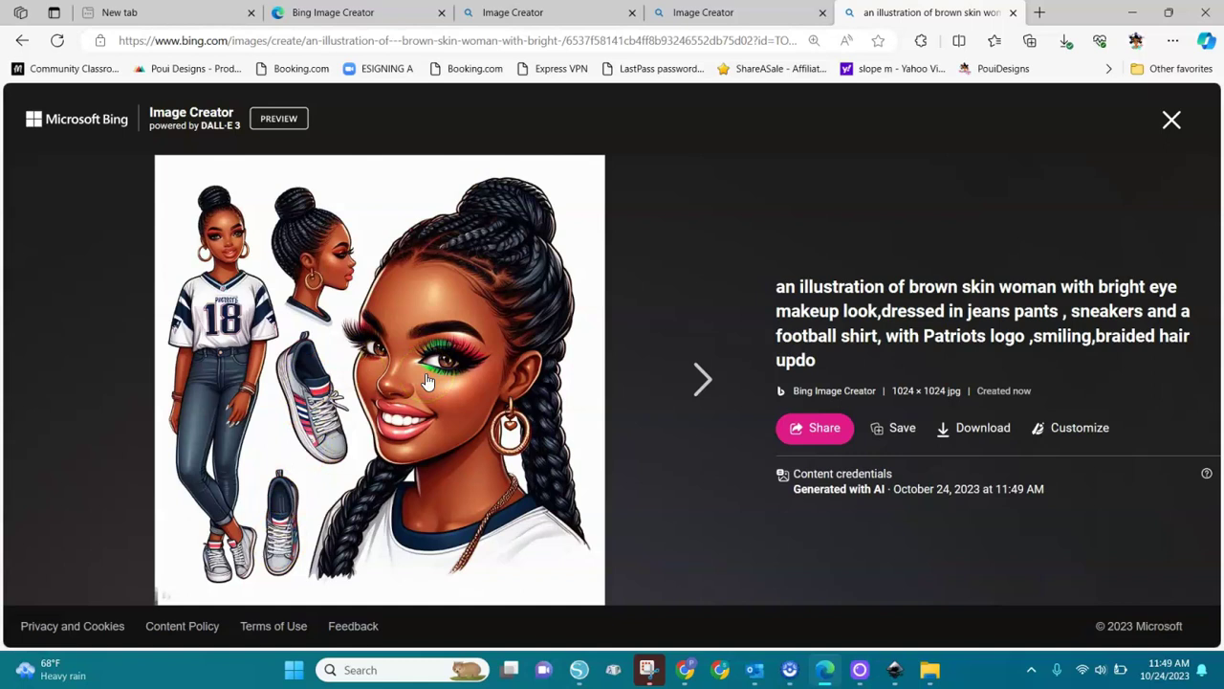
pyautogui.click(696, 383)
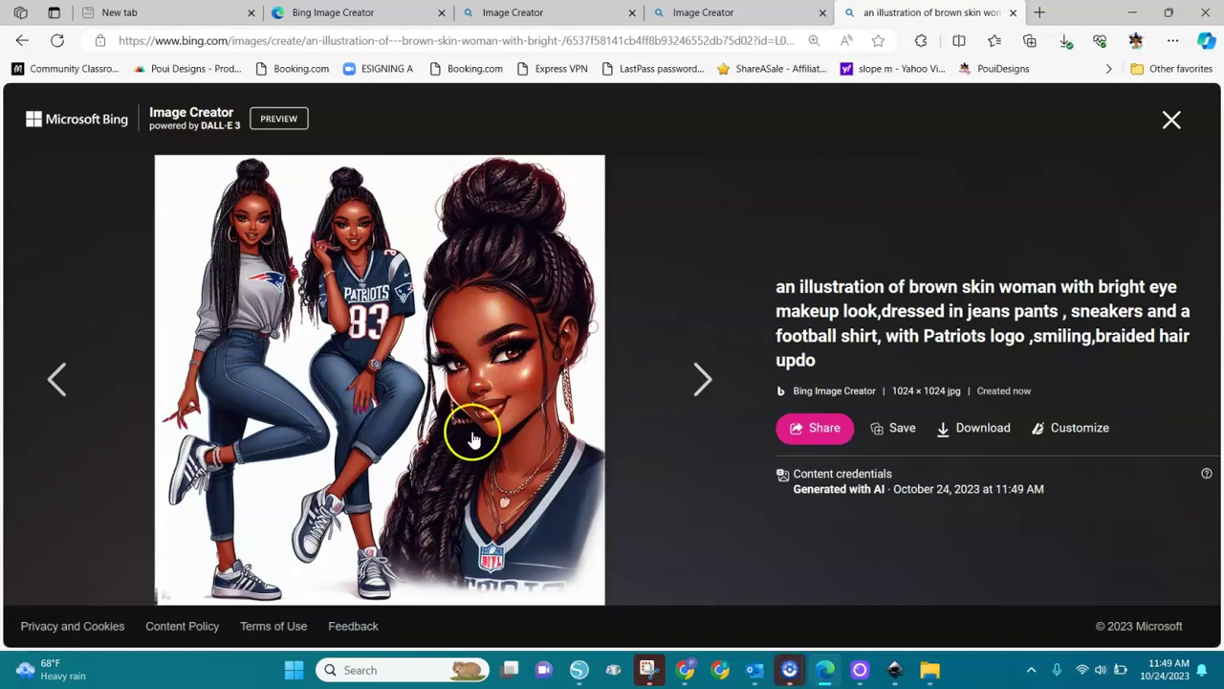
pyautogui.click(694, 381)
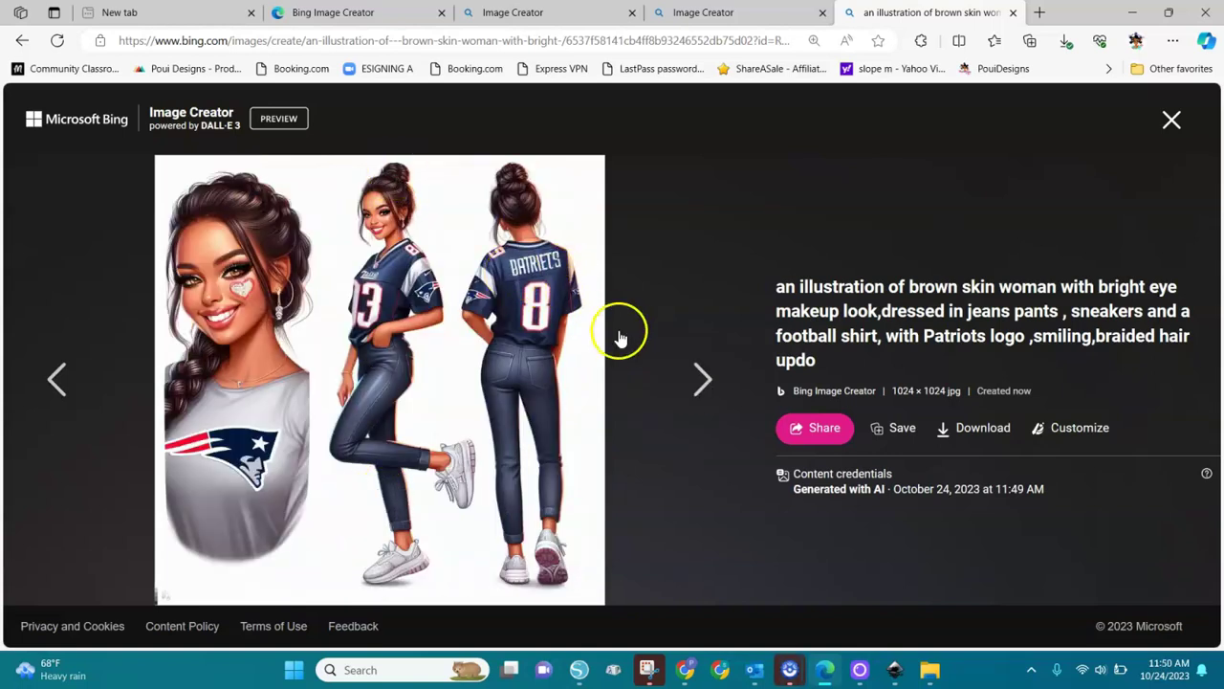
pyautogui.click(692, 382)
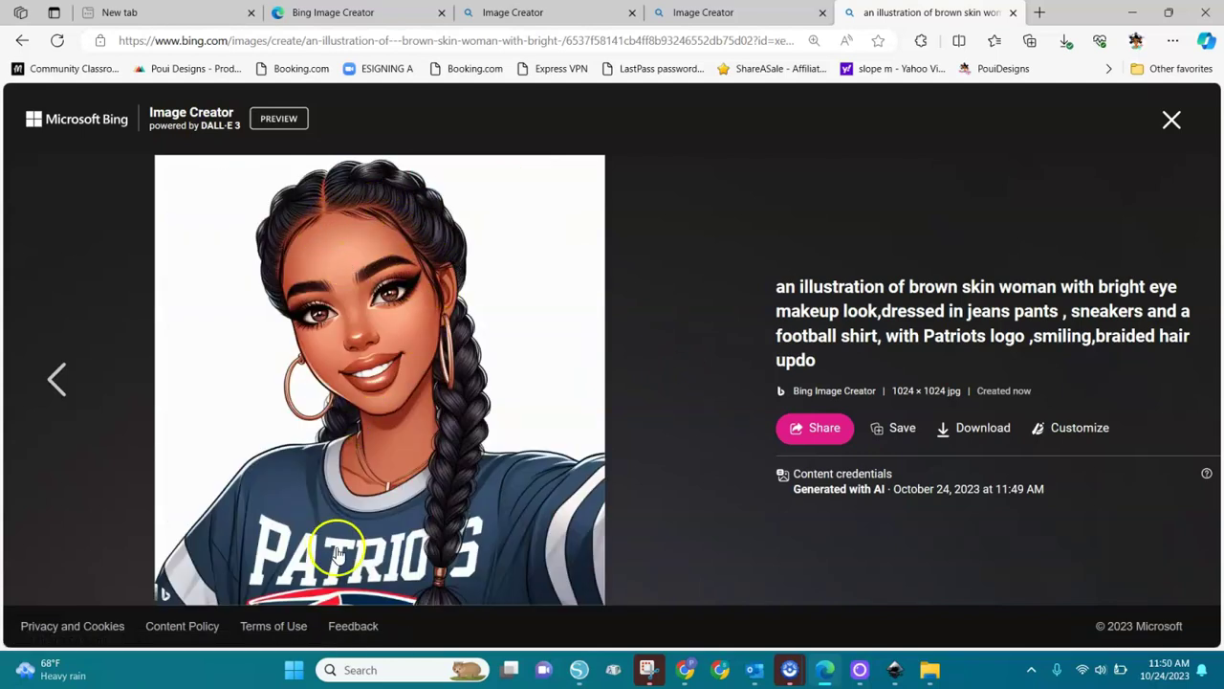
# Step: Go back to the third Patriots illustration, open it for customizing in Microsoft Designer, and return to the Image Creator page
pyautogui.click(60, 382)
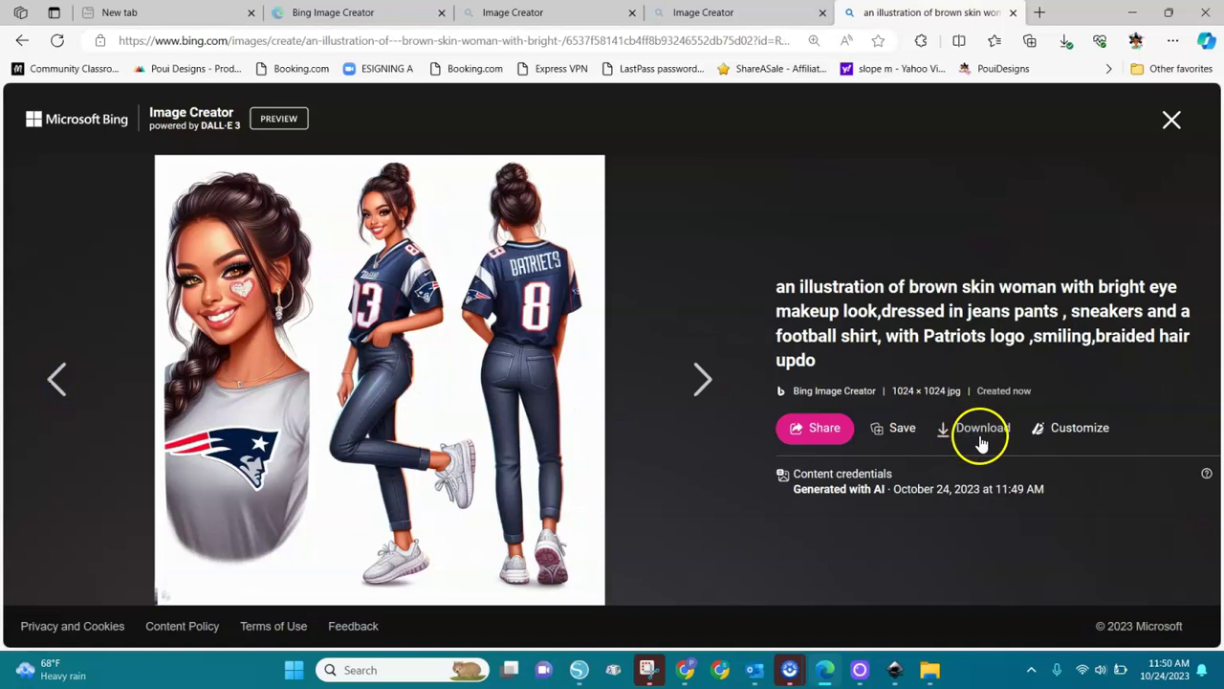
pyautogui.click(1085, 430)
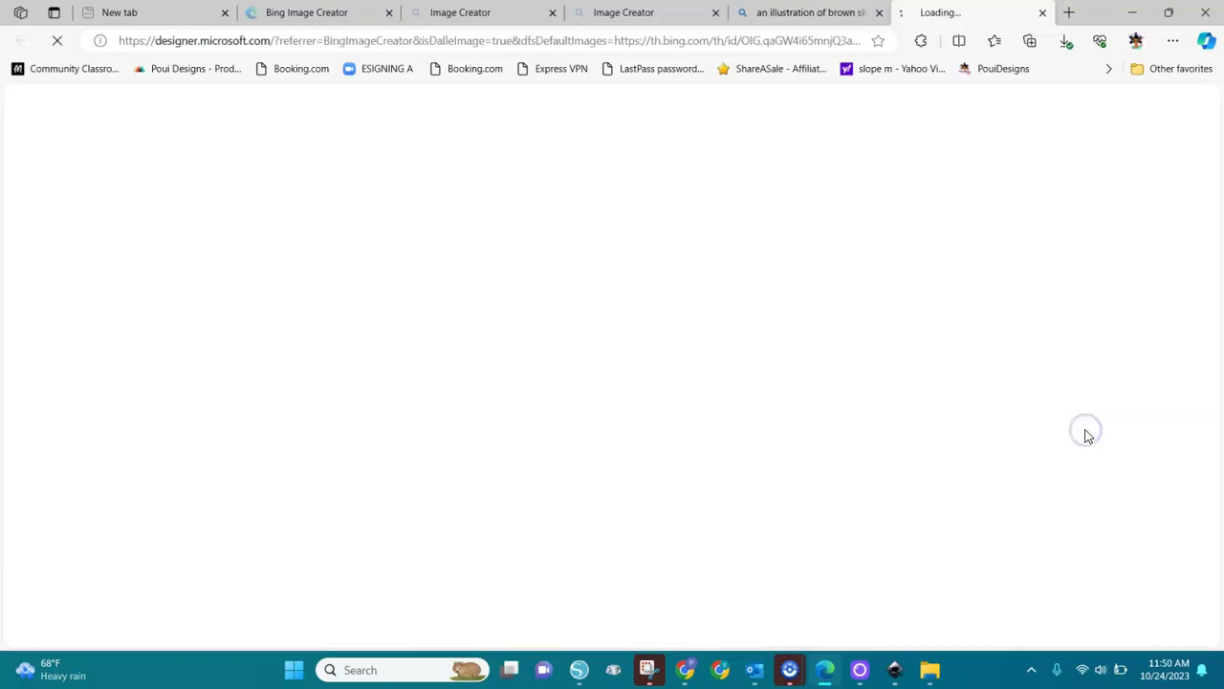
pyautogui.hotkey('ctrl', 'shift', 'Tab')
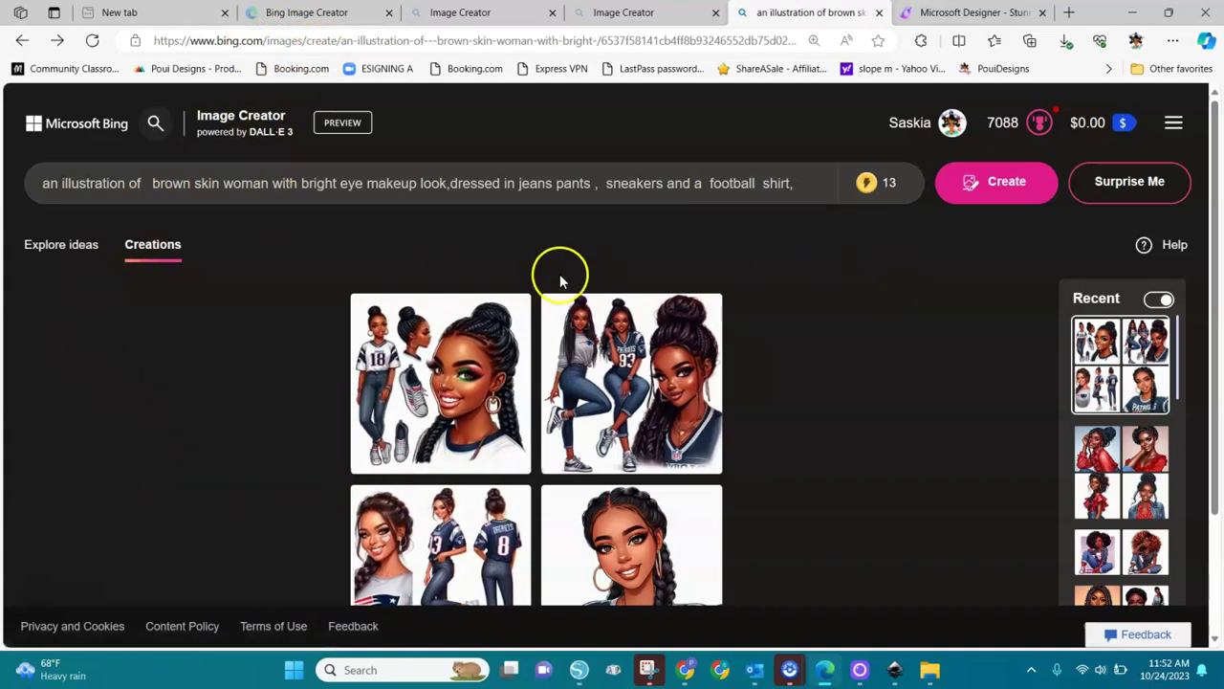
# Step: Open the Explore ideas gallery and browse its sample images for prompt inspiration
pyautogui.click(67, 251)
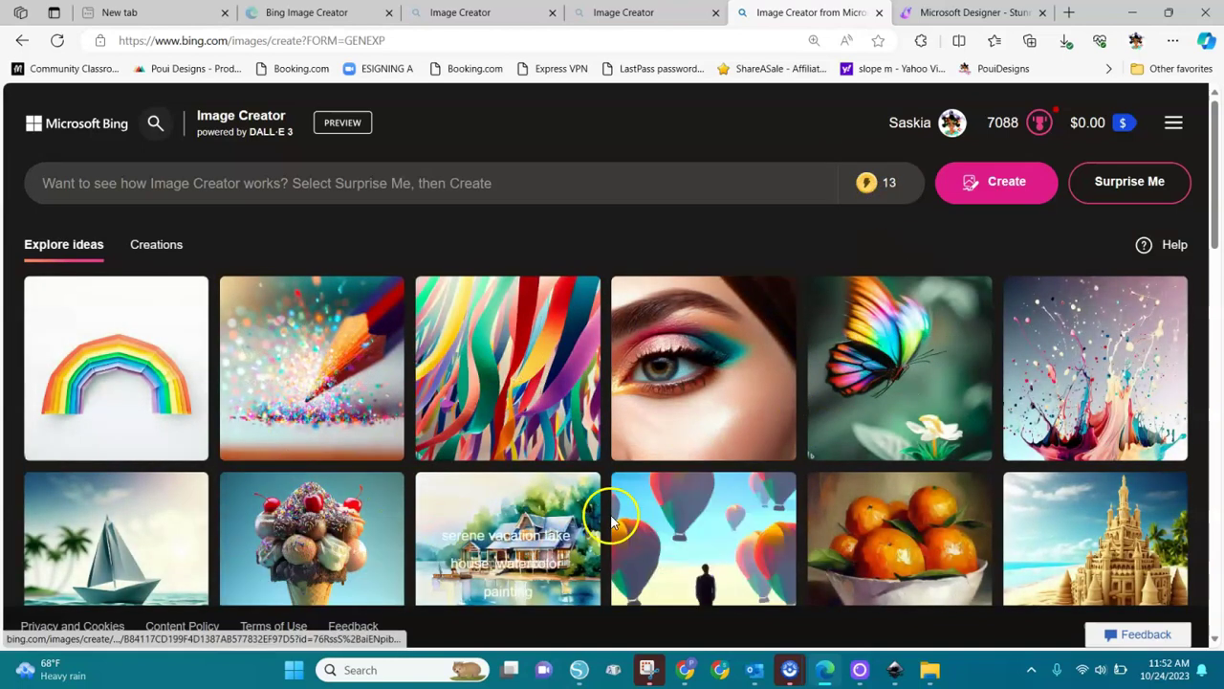
pyautogui.scroll(-3, 1208, 450)
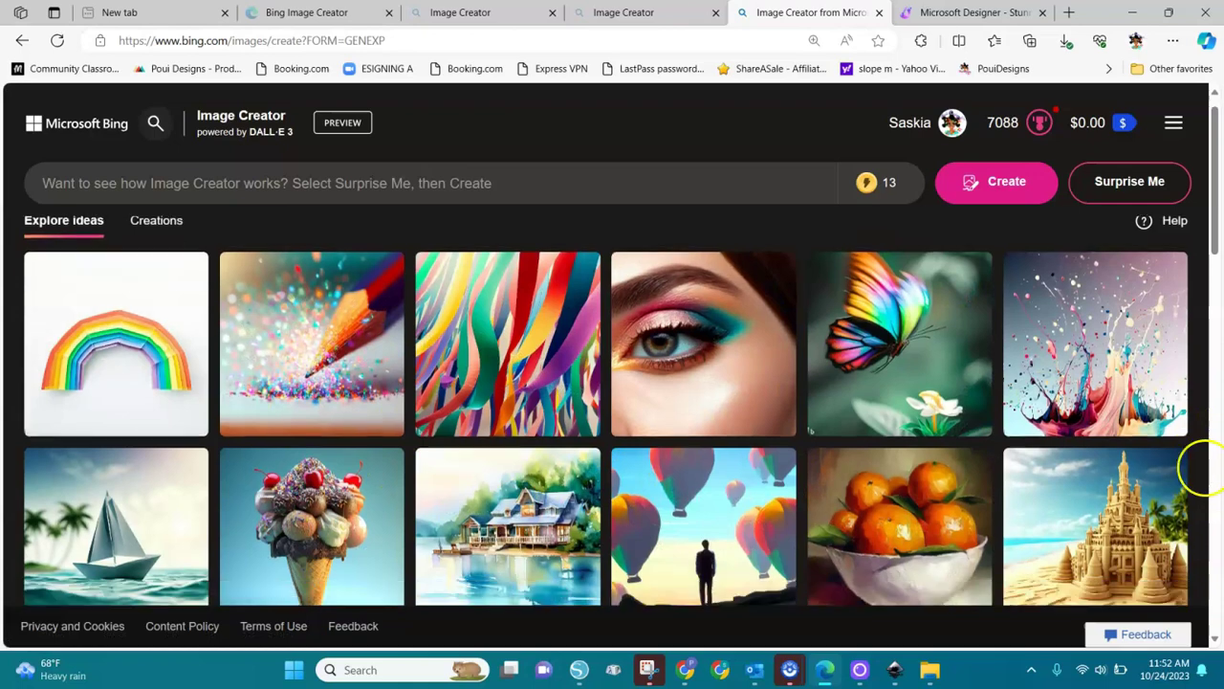
pyautogui.scroll(-5, 613, 411)
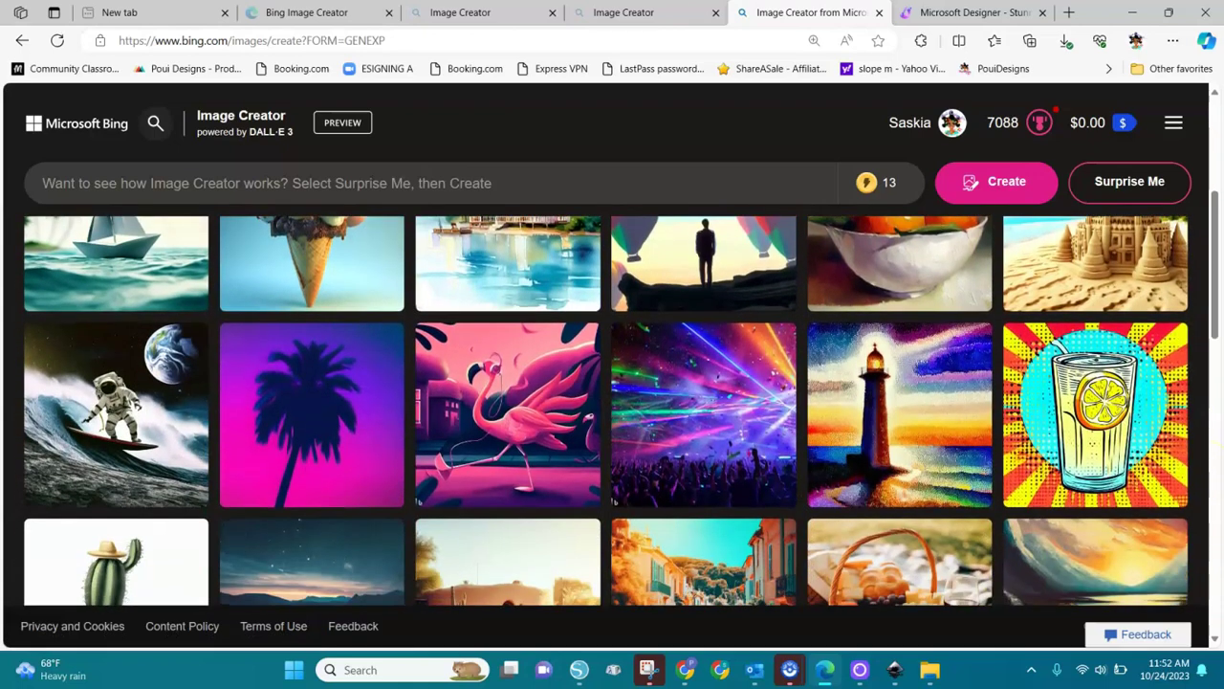
pyautogui.scroll(8, 612, 412)
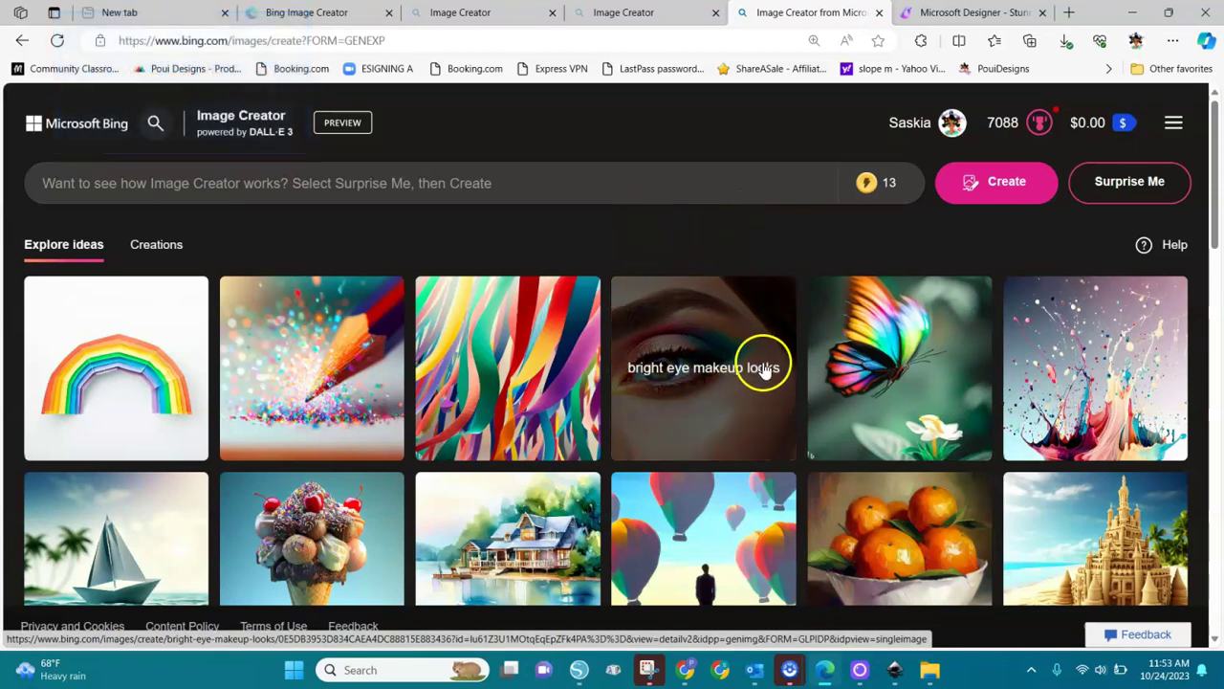
# Step: Enter the new prompt "a beautiful woman with bright eye makeup look"
pyautogui.click(618, 185)
pyautogui.write('bright e')
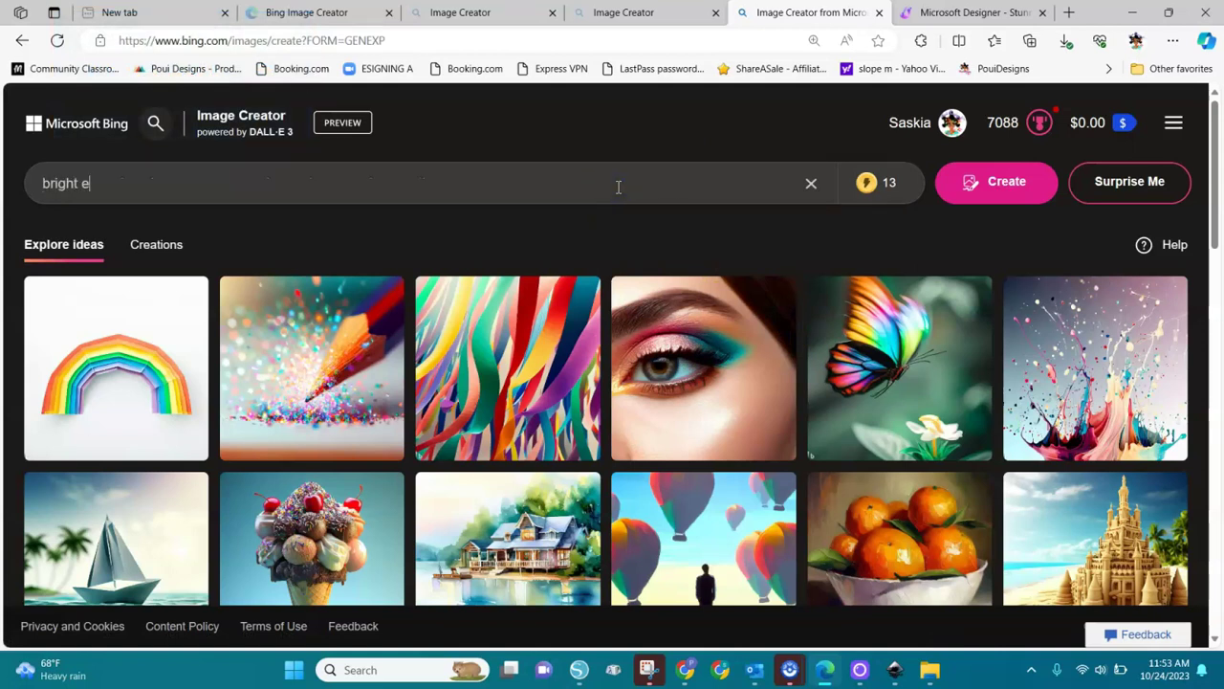
pyautogui.write('ye makeup look')
pyautogui.click(44, 181)
pyautogui.write('a bea')
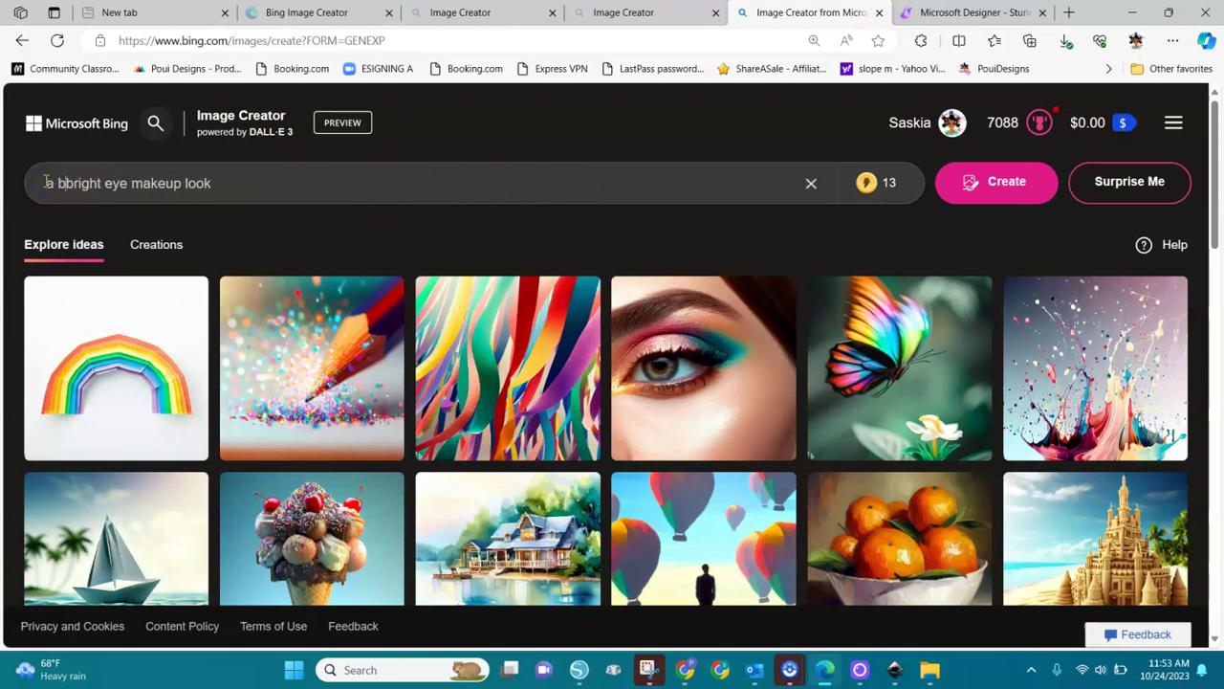
pyautogui.write('utiful ')
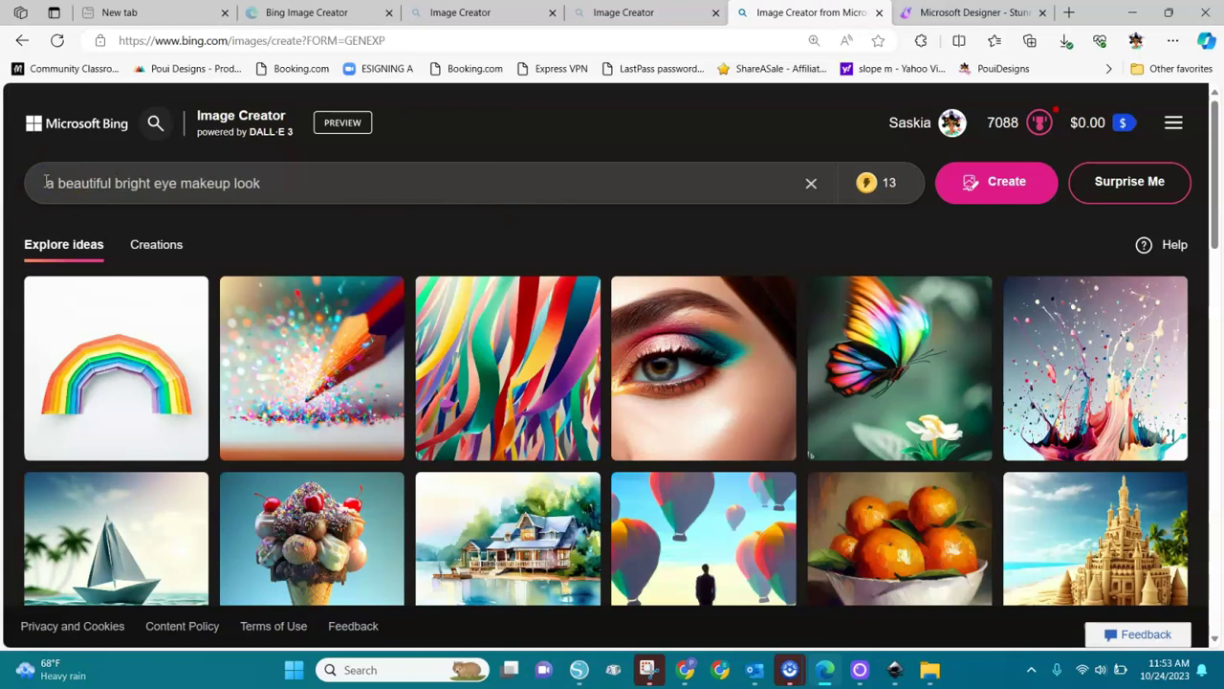
pyautogui.write('woman with')
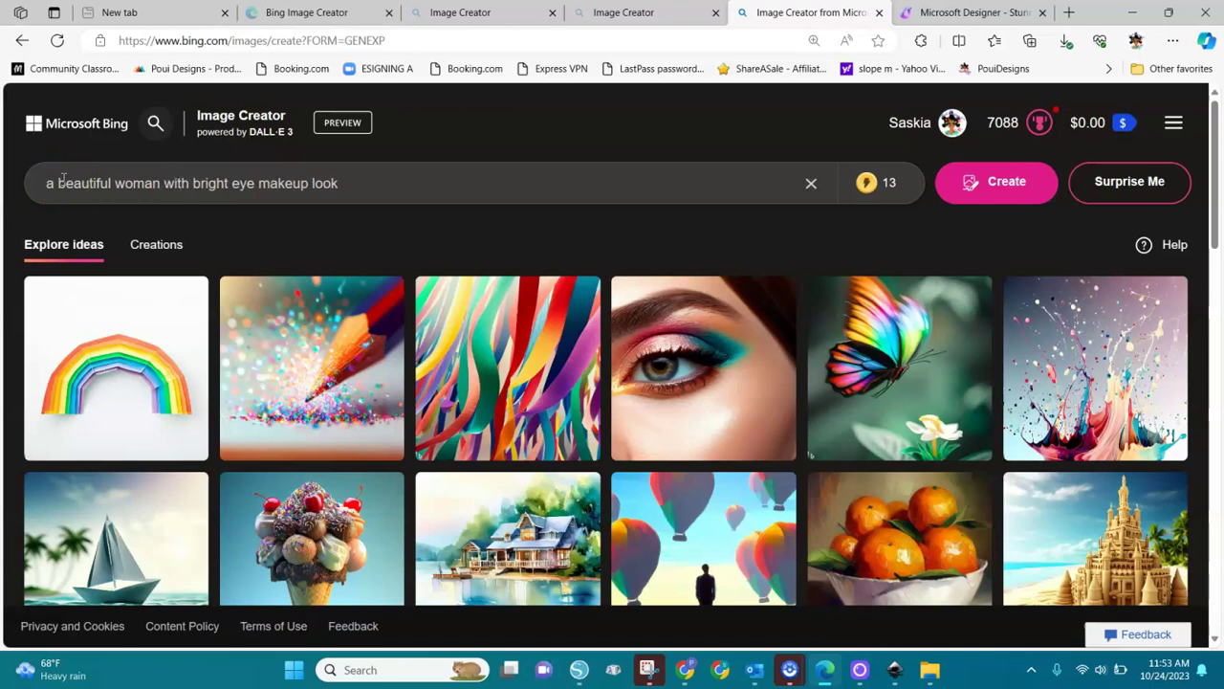
# Step: Extend the end of the prompt with ", dressed in jeans pants,heels, and a pink shirt with ruffles,smiling"
pyautogui.click(338, 180)
pyautogui.write('jeans pants,')
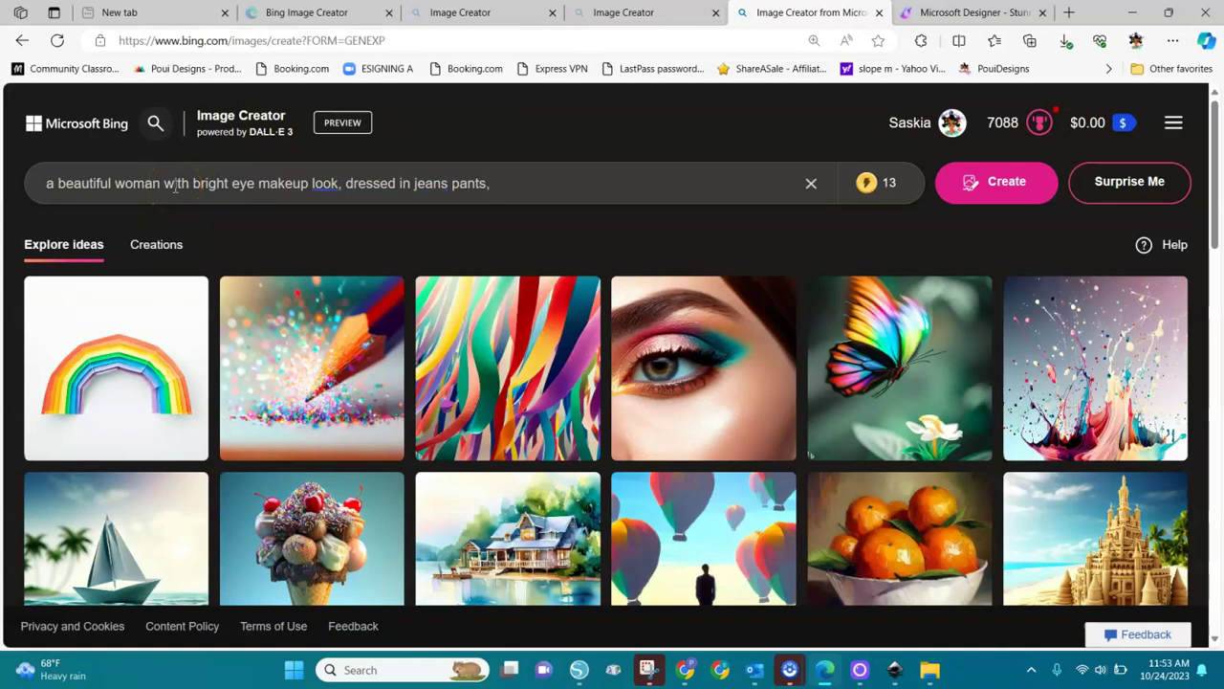
pyautogui.write('heels, and a pink shirt with ruffles,smiling')
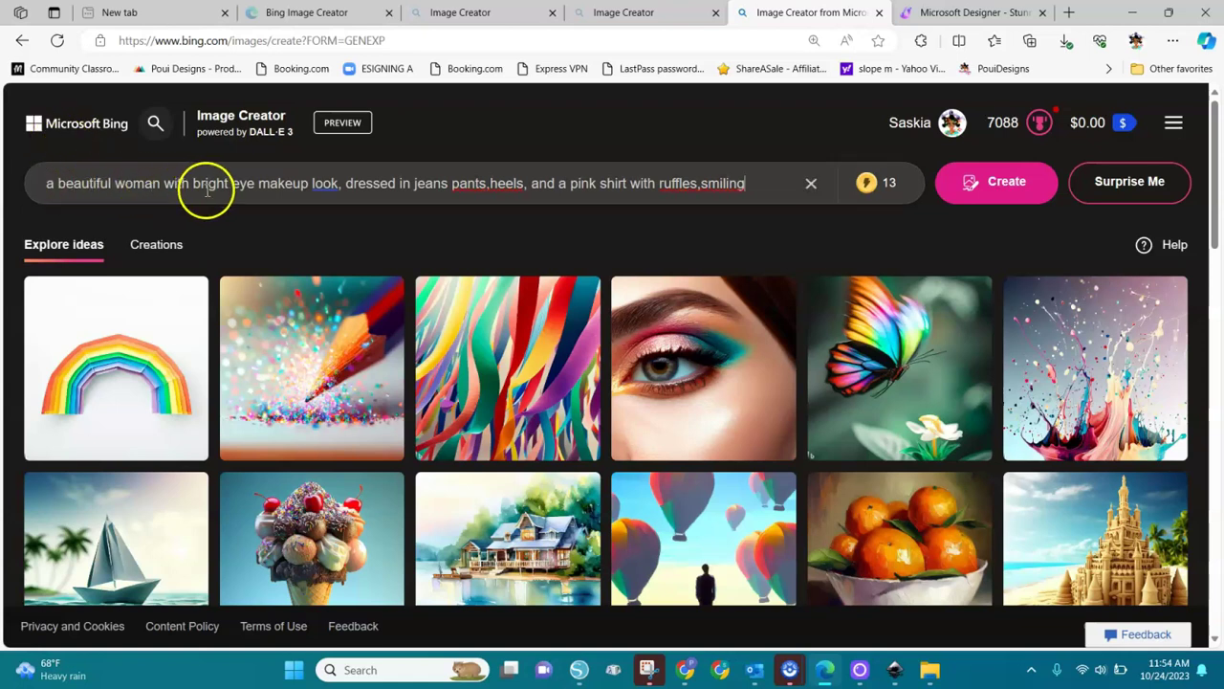
# Step: Insert "messy bun," after "look," in the prompt and generate the images
pyautogui.click(342, 184)
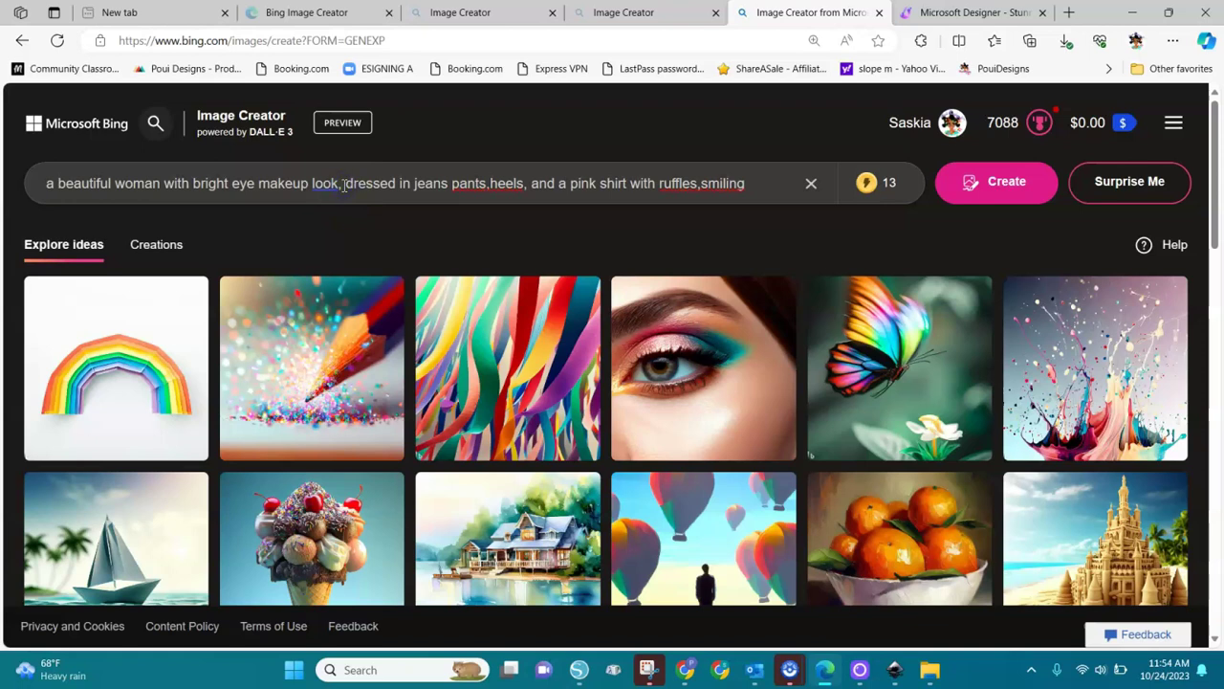
pyautogui.write('messy bun,')
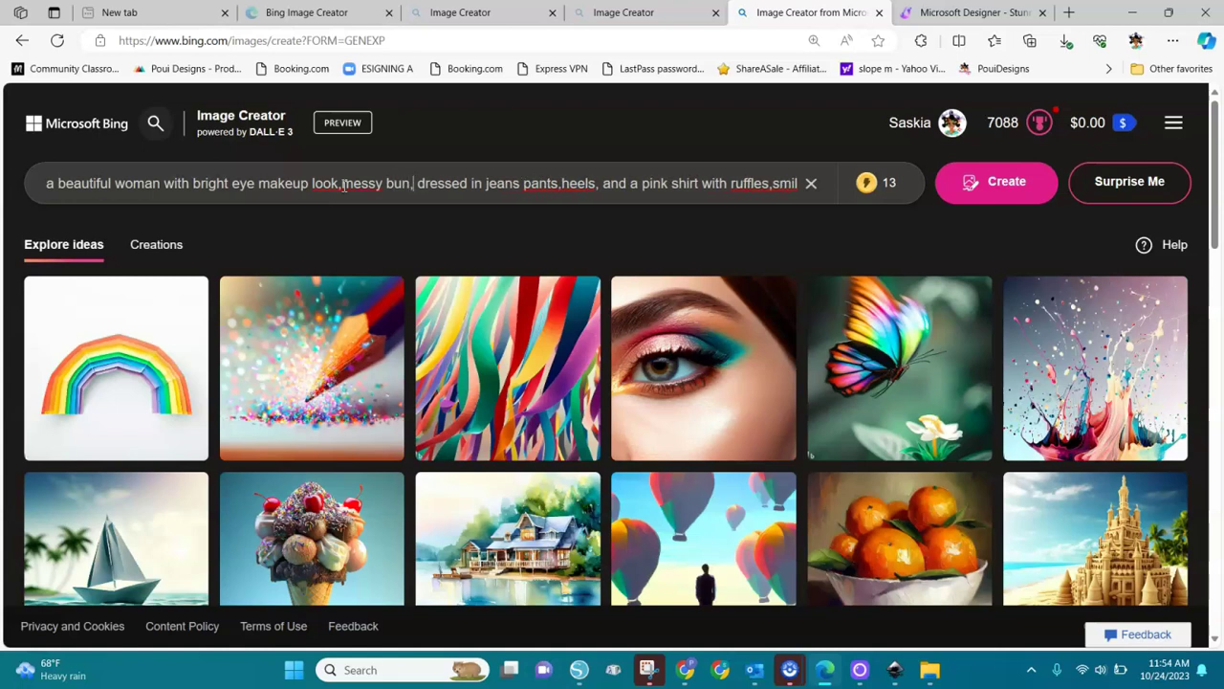
pyautogui.click(989, 198)
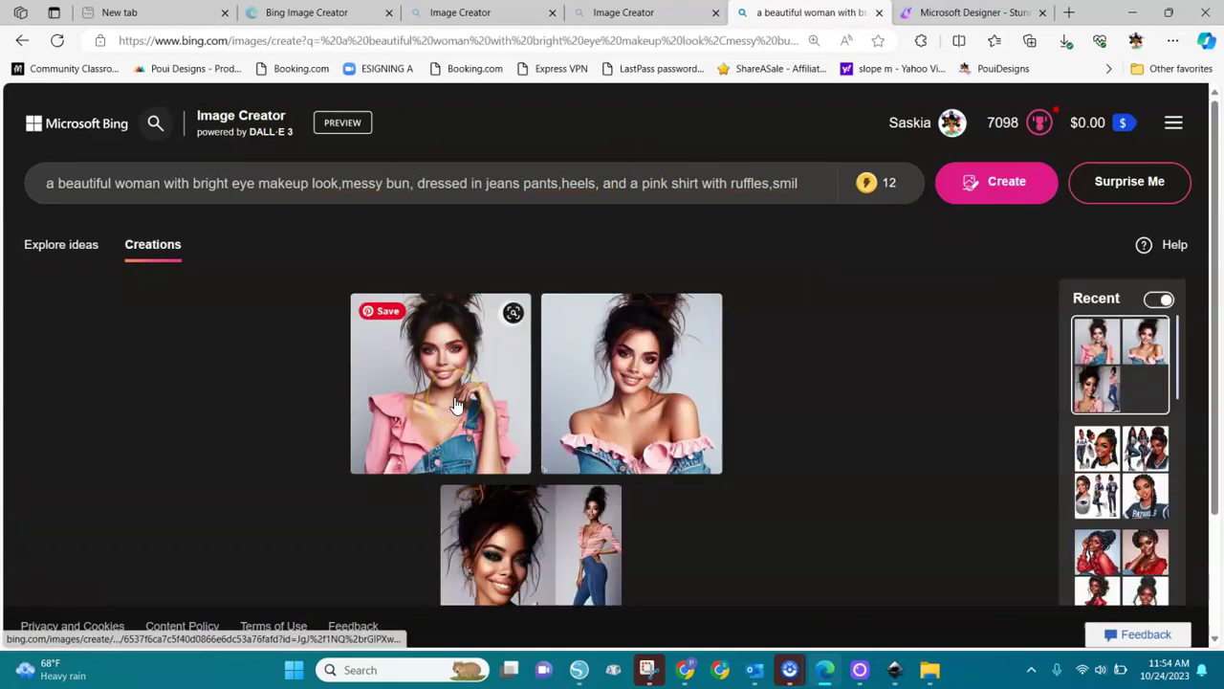
# Step: View each generated image of the woman in the pink ruffled shirt enlarged, then return to the results
pyautogui.click(457, 407)
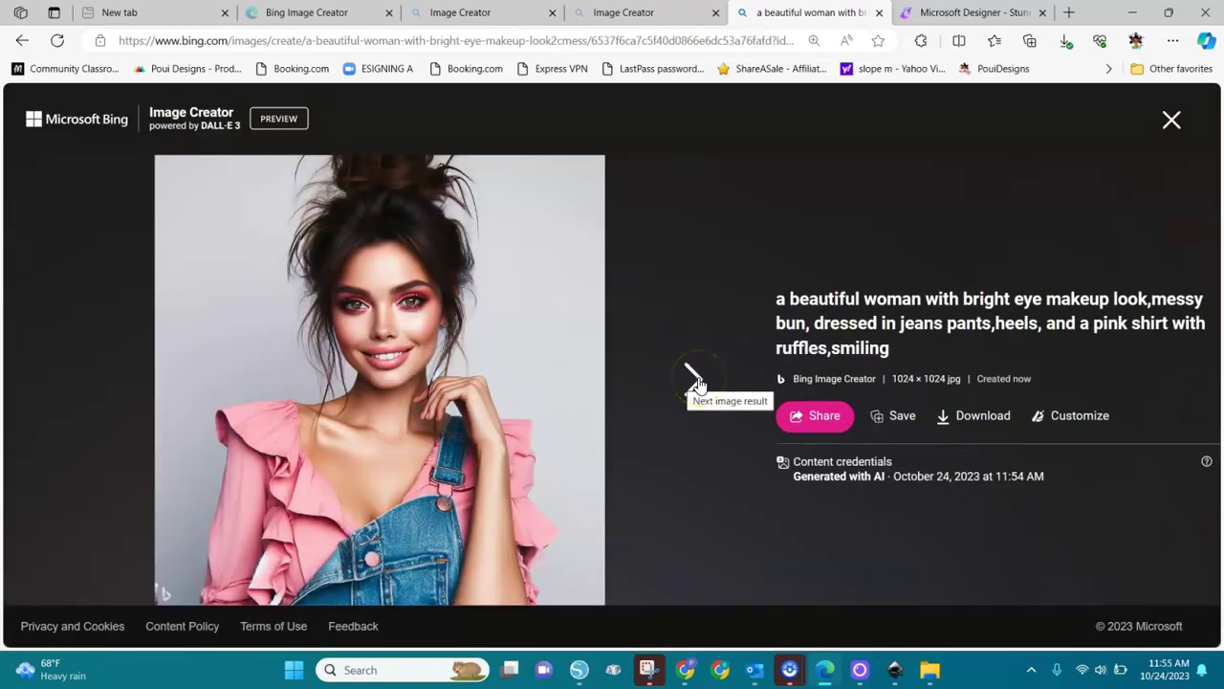
pyautogui.click(695, 383)
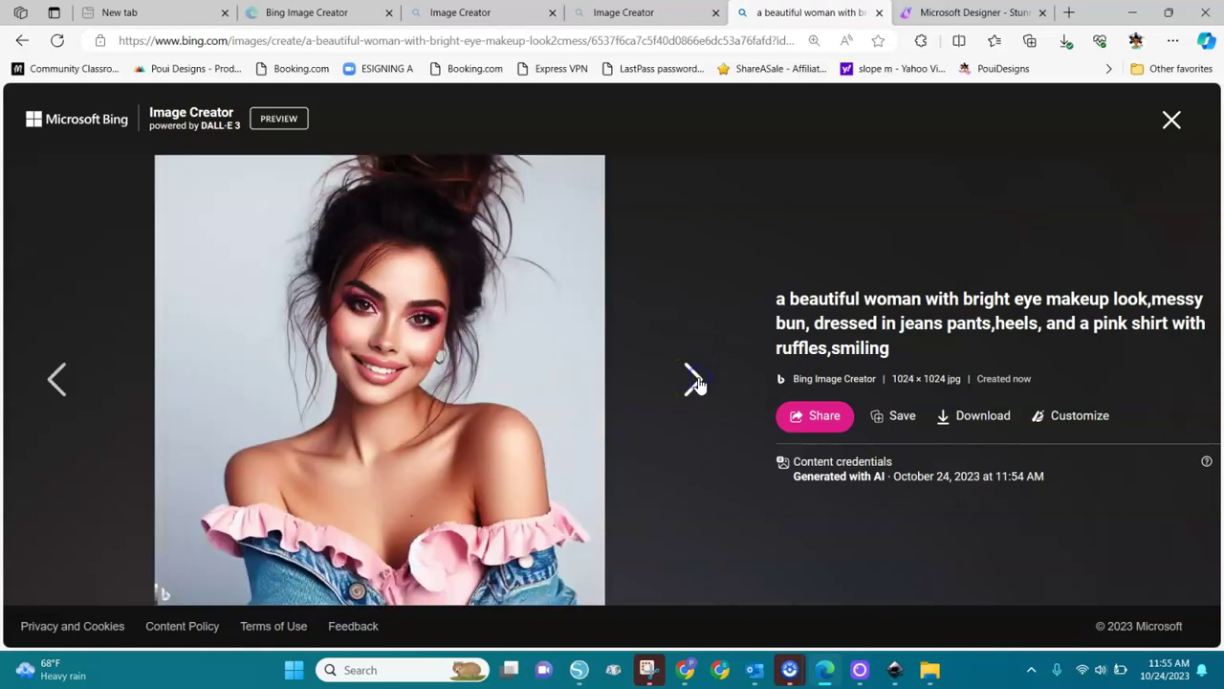
pyautogui.click(695, 383)
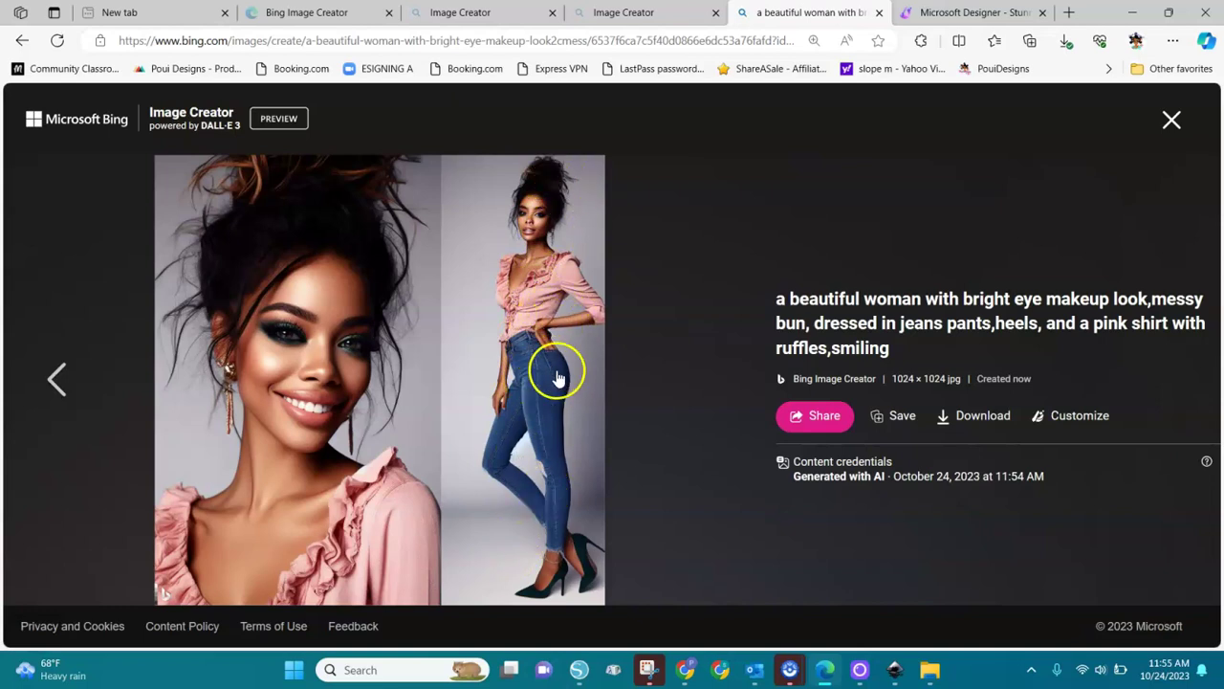
pyautogui.click(1172, 120)
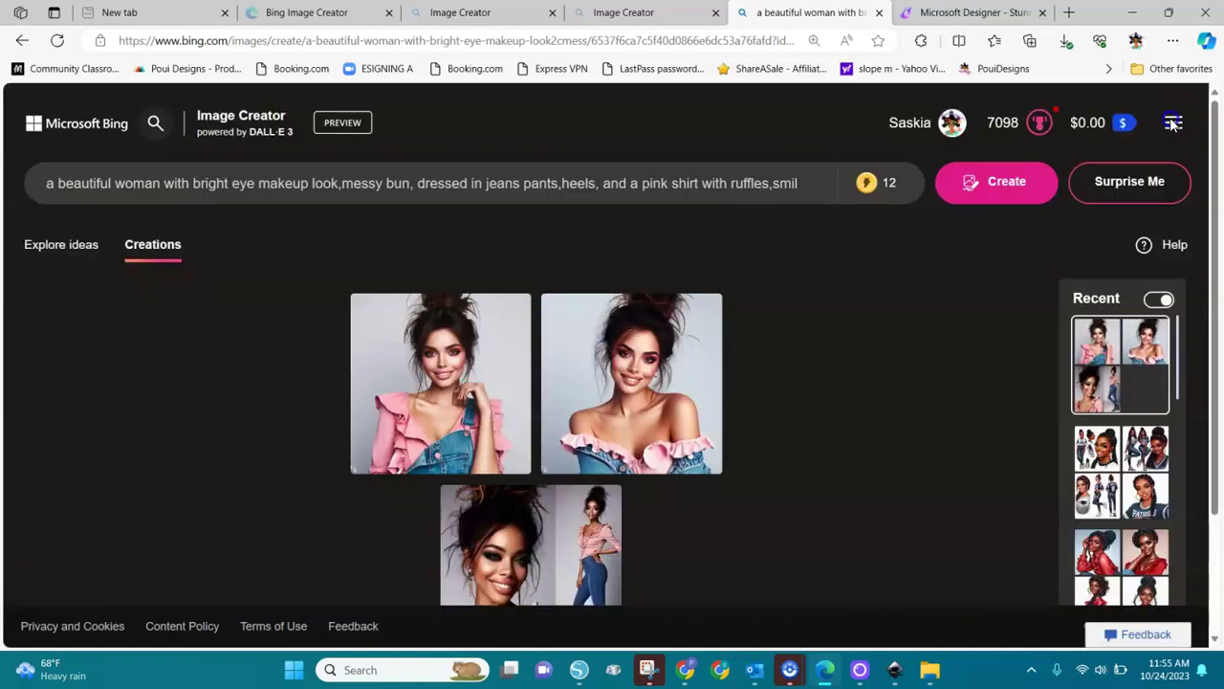
# Step: Change the beginning of the prompt to "an illustration beautiful woman" and generate the images
pyautogui.click(53, 184)
pyautogui.write('n illu')
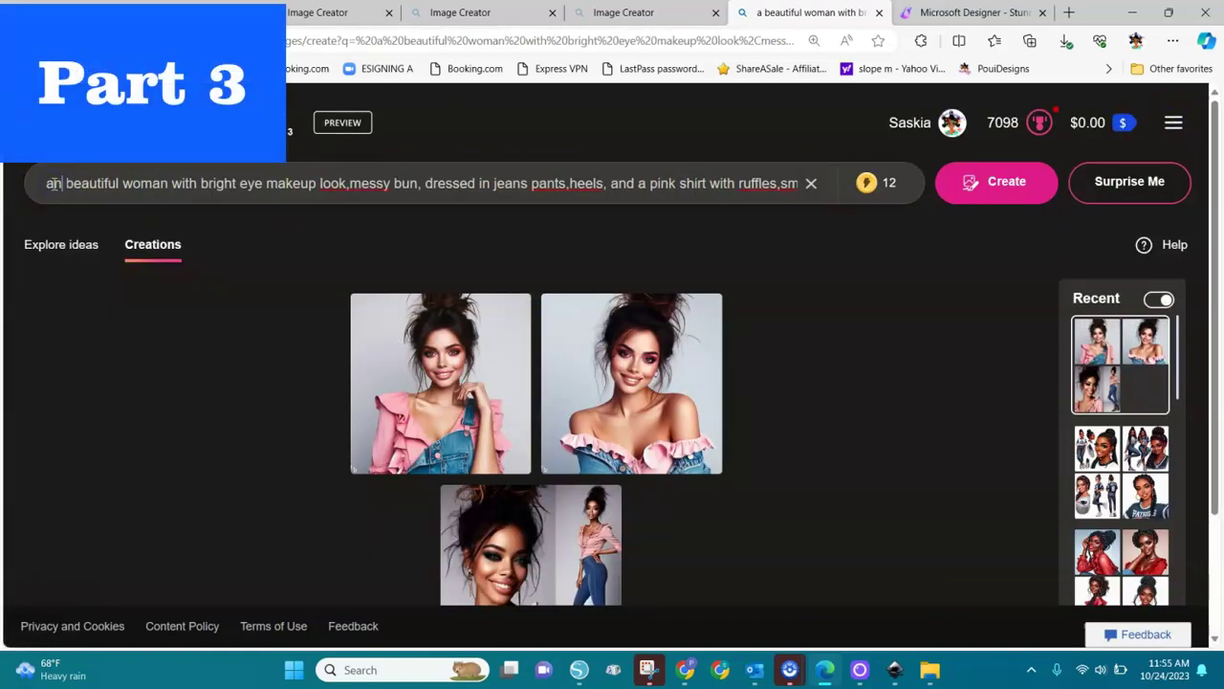
pyautogui.write('str')
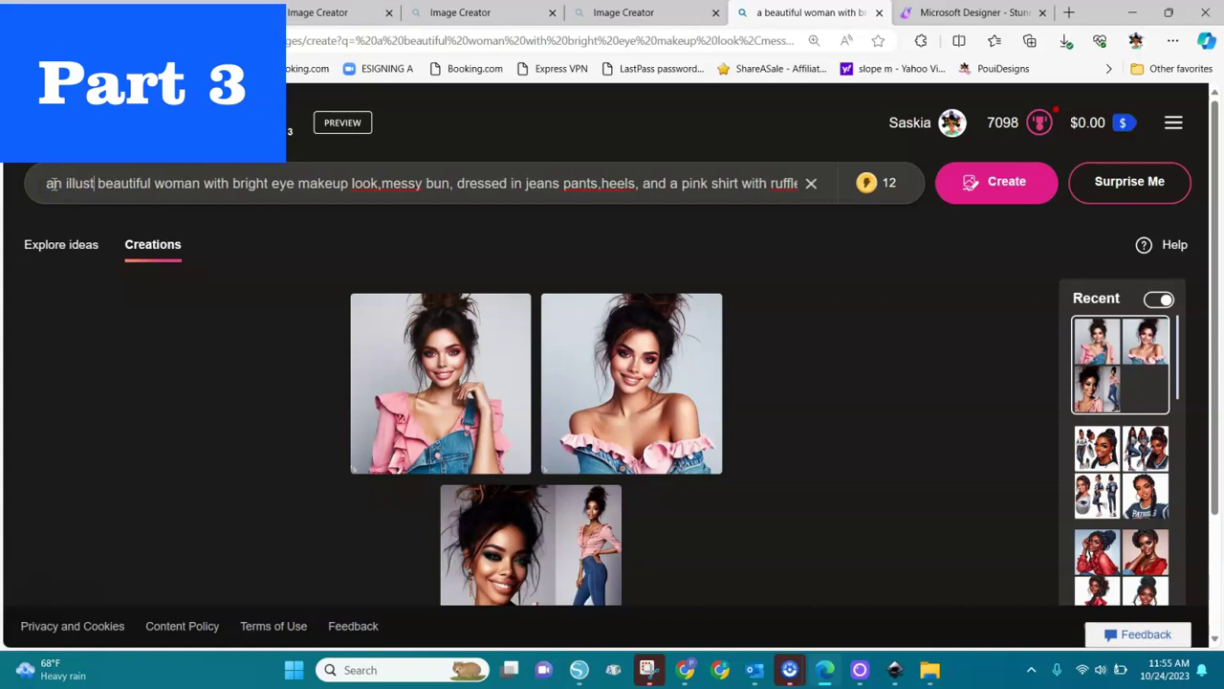
pyautogui.write('ation')
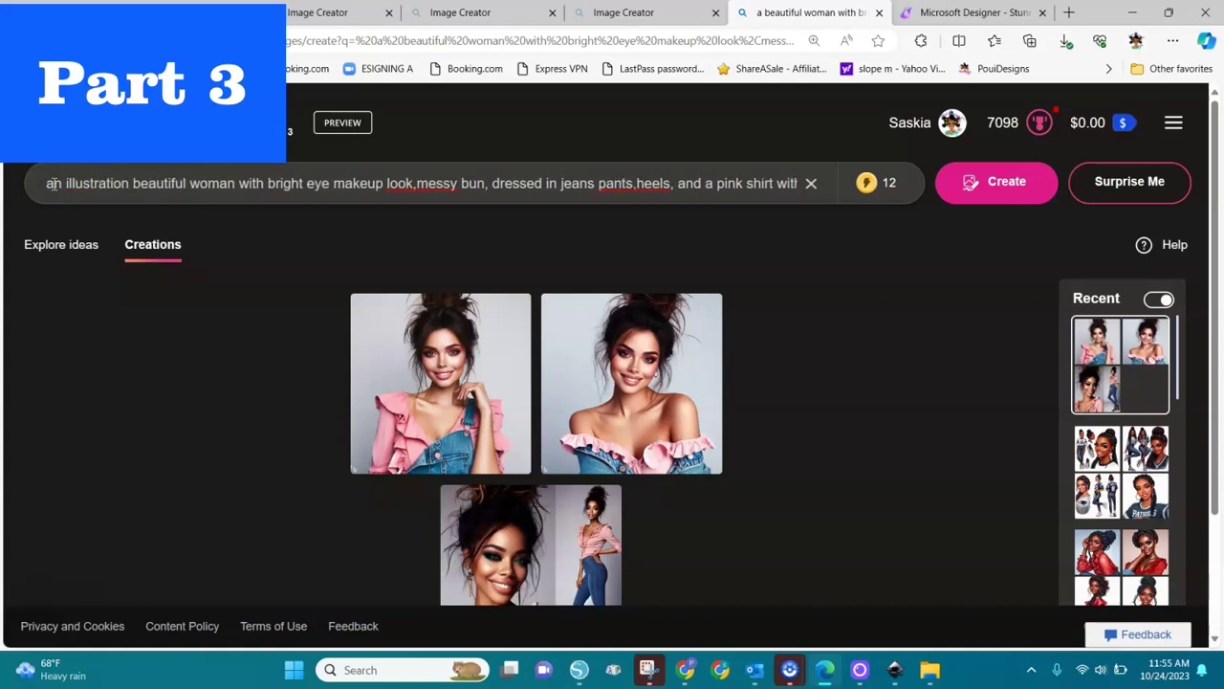
pyautogui.click(969, 182)
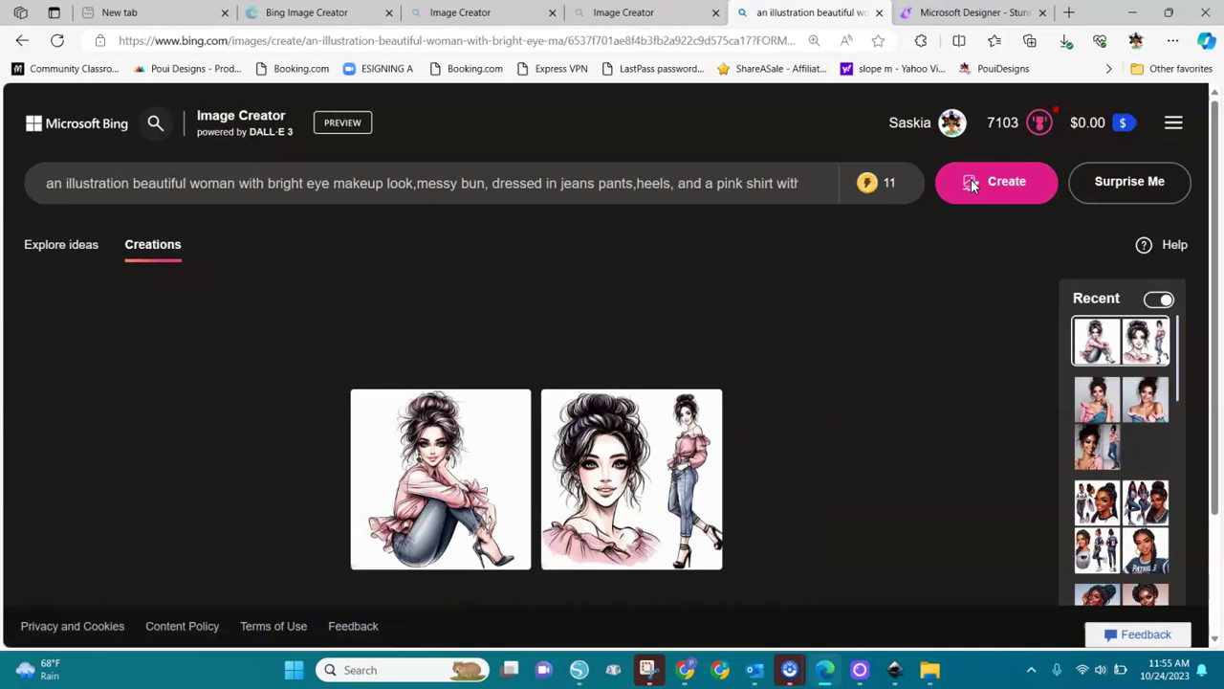
# Step: View both generated pink shirt illustrations enlarged and return to the results
pyautogui.click(460, 484)
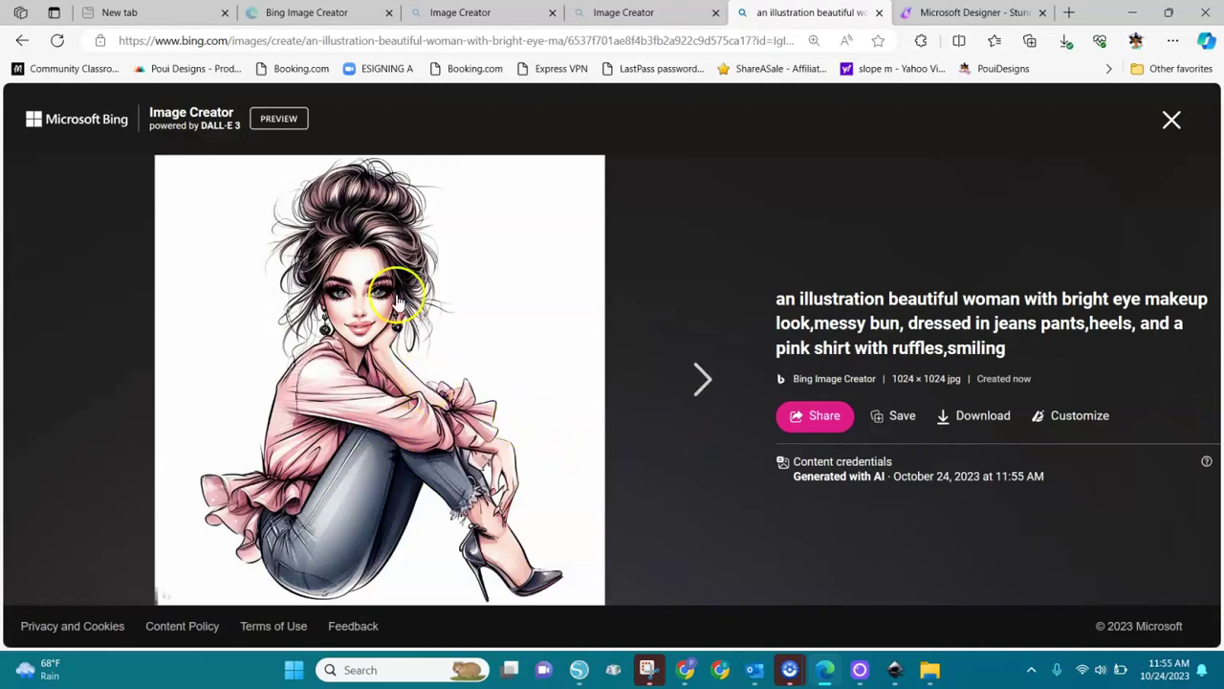
pyautogui.click(703, 389)
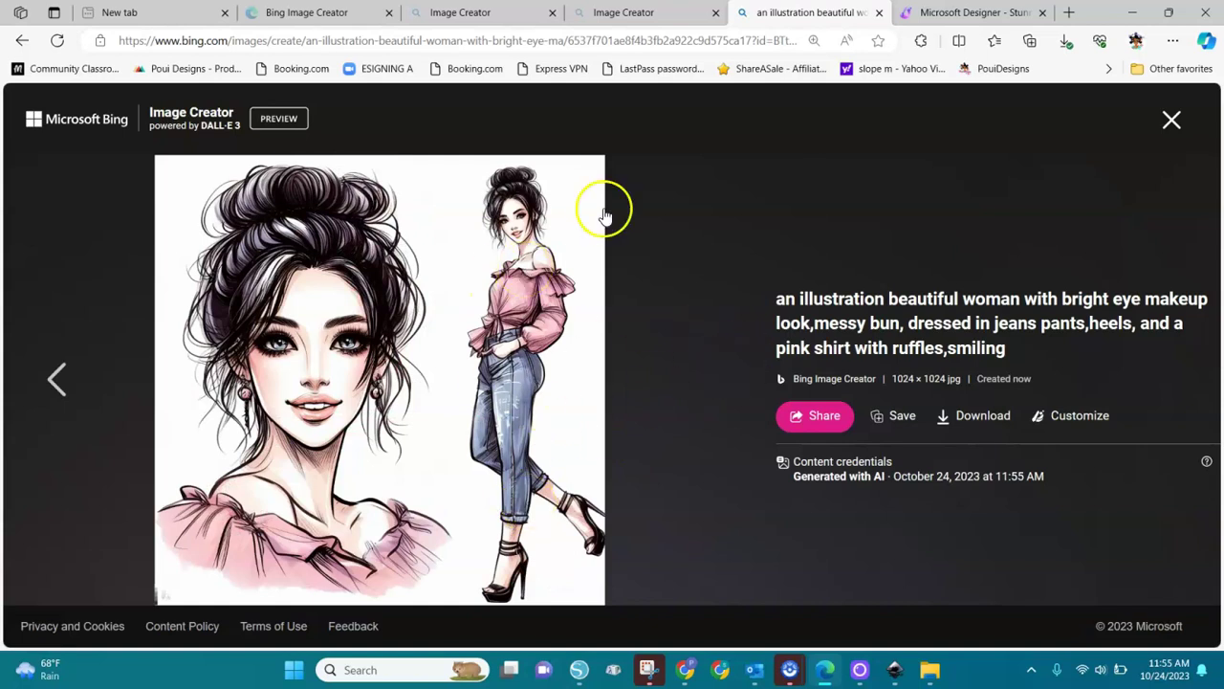
pyautogui.click(1173, 121)
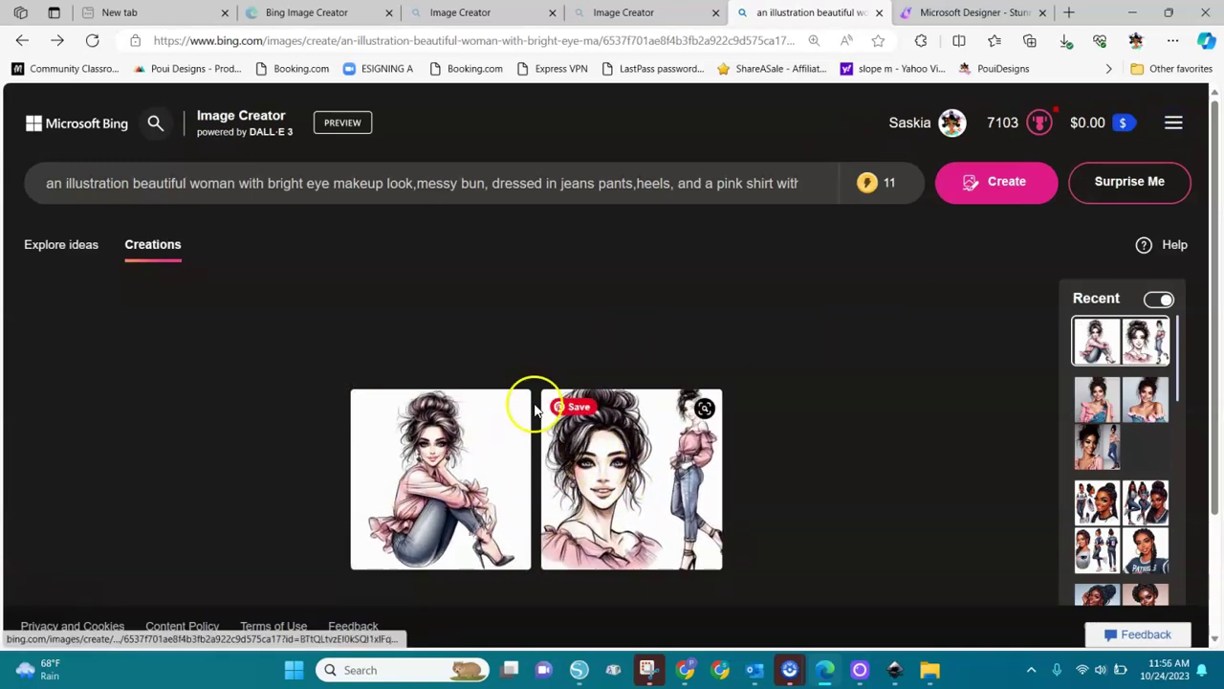
# Step: Clear the whole prompt and check the explanation of the remaining boosts
pyautogui.click(186, 182)
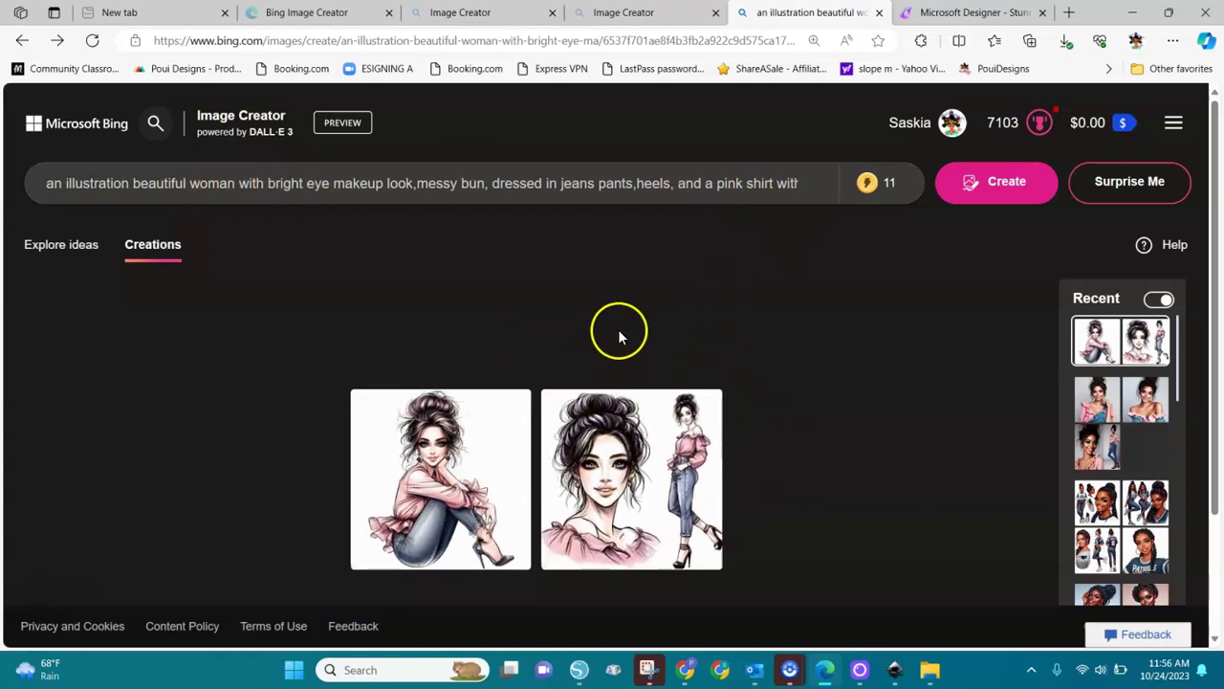
pyautogui.click(812, 184)
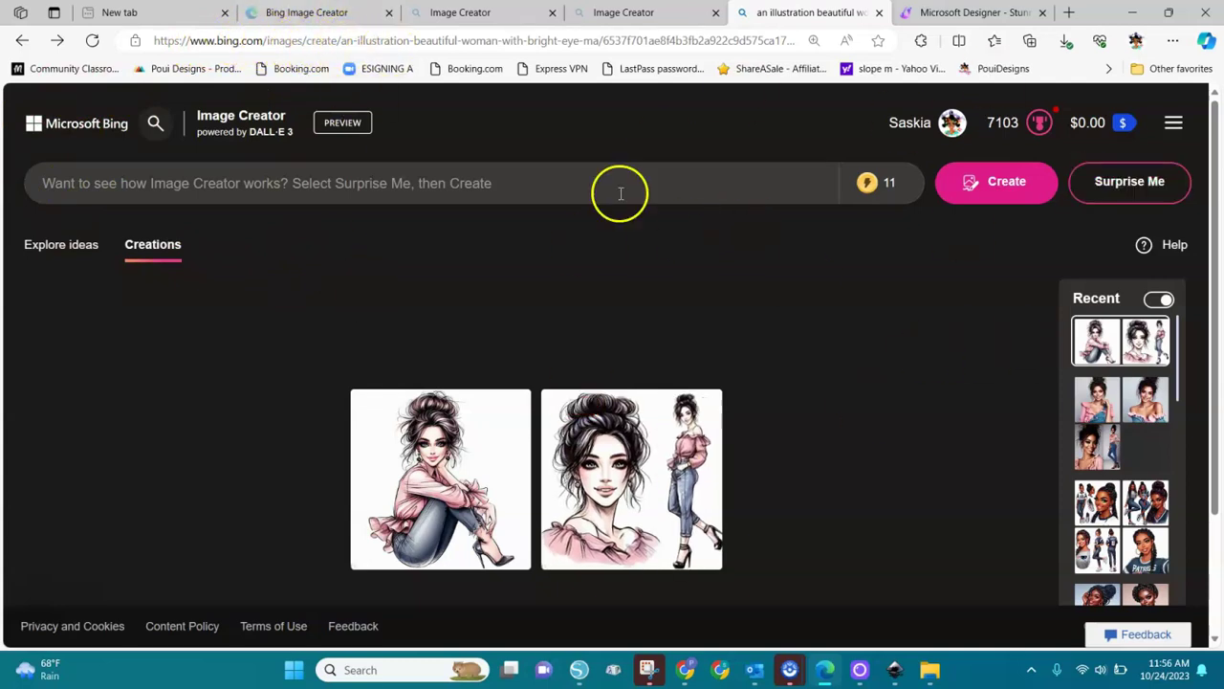
pyautogui.moveTo(899, 209)
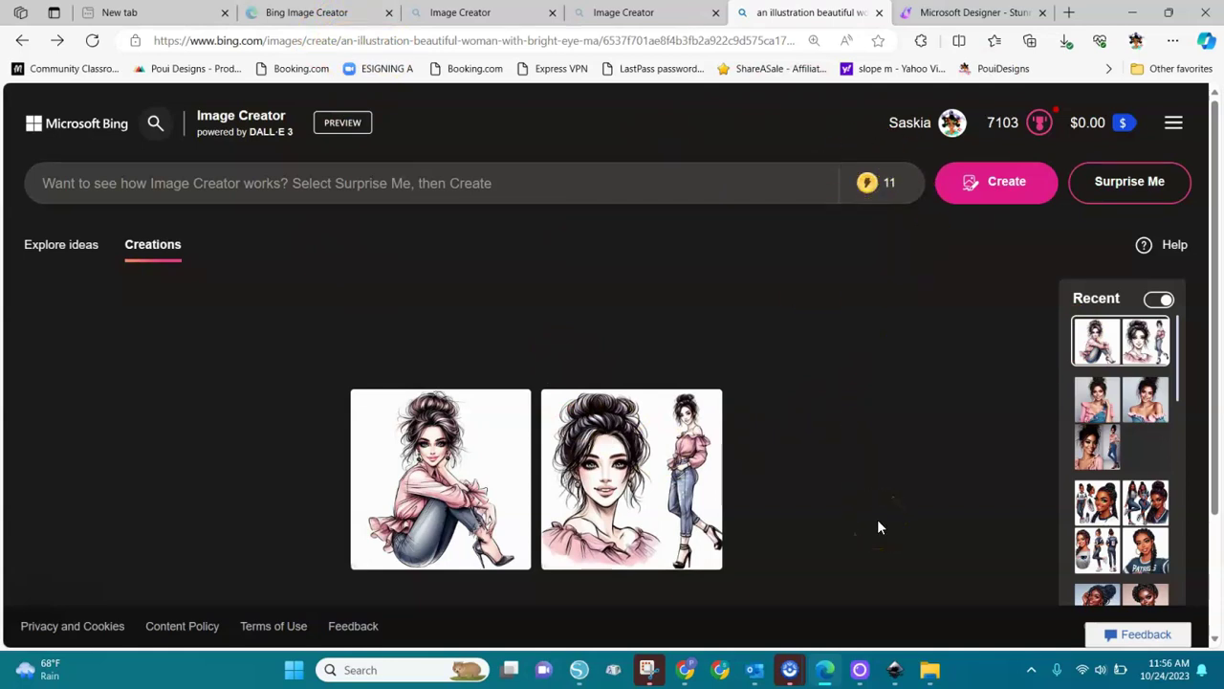
pyautogui.moveTo(829, 233)
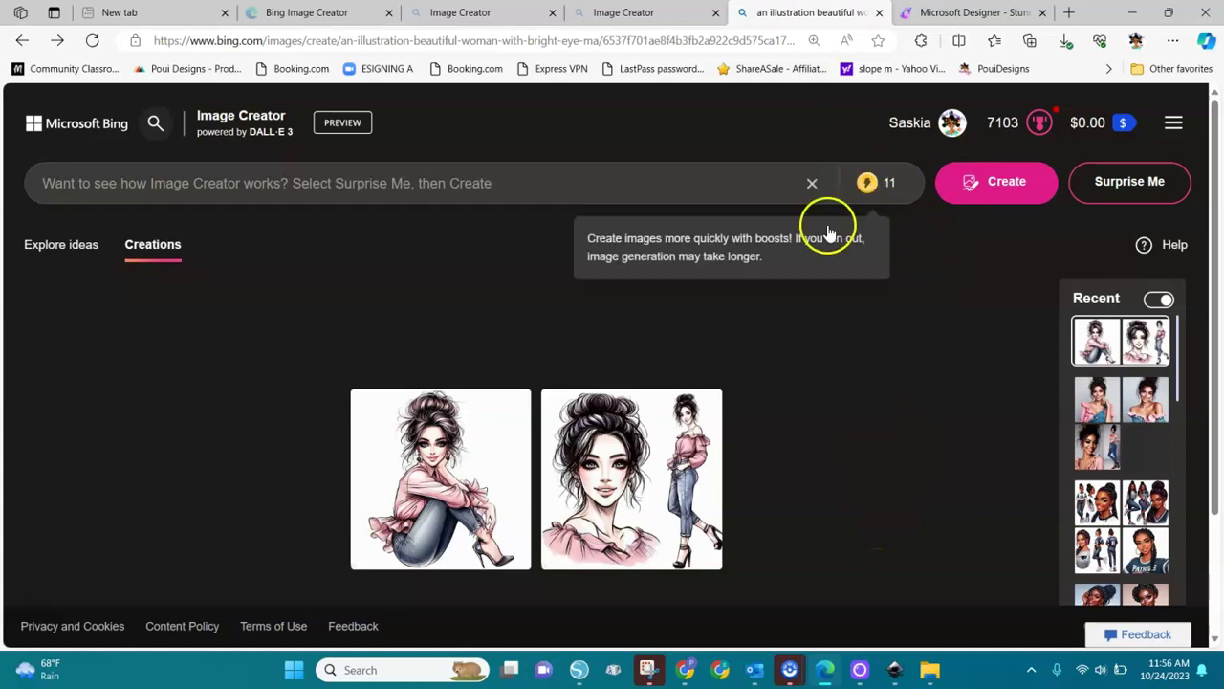